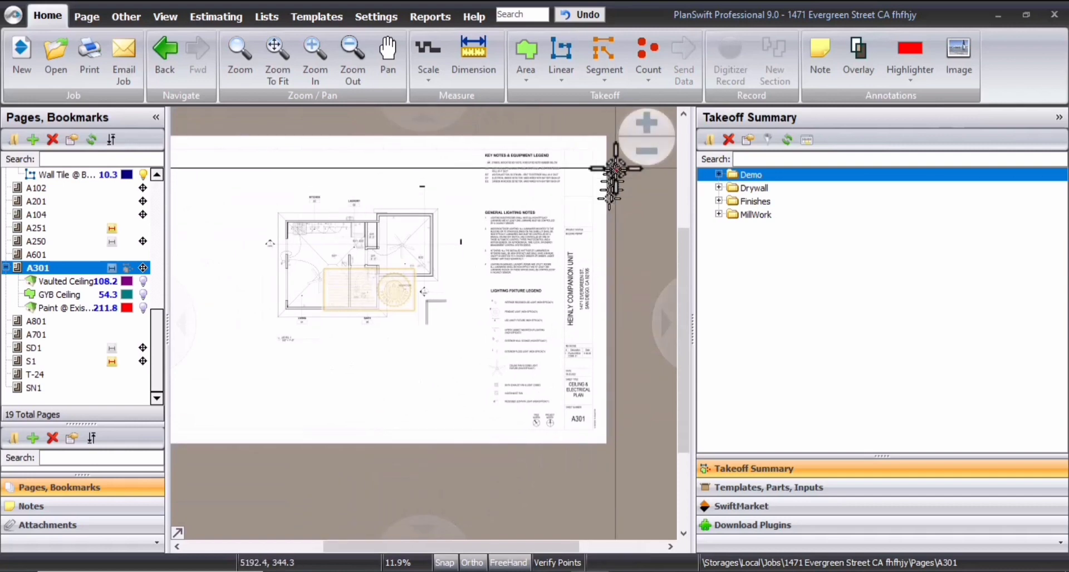
Step: Create a takeoff folder named Electrical and move it out of the Demo folder to the top level
left_click(707, 139)
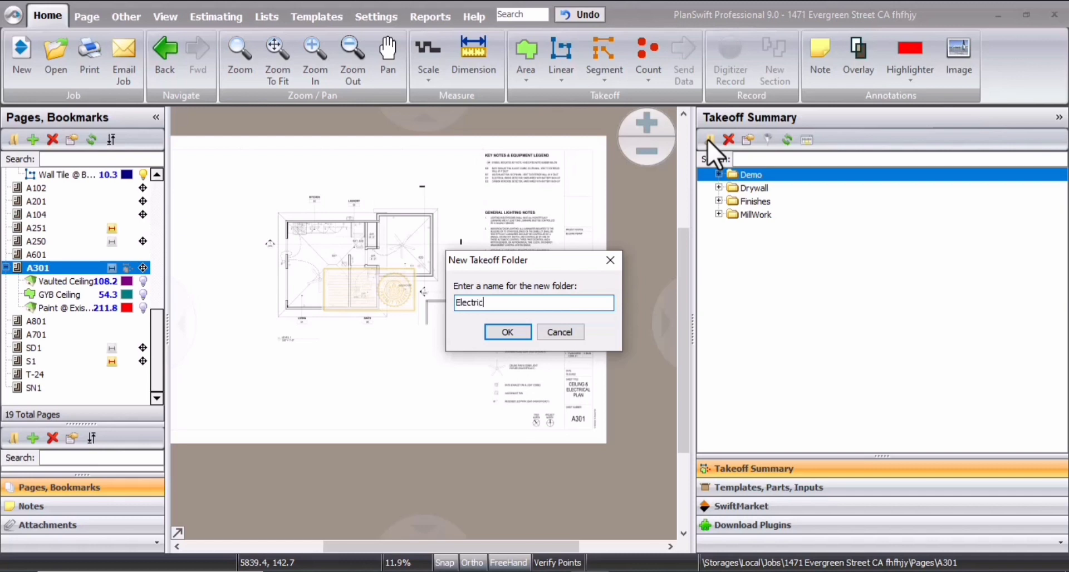
left_click(507, 333)
left_click(719, 174)
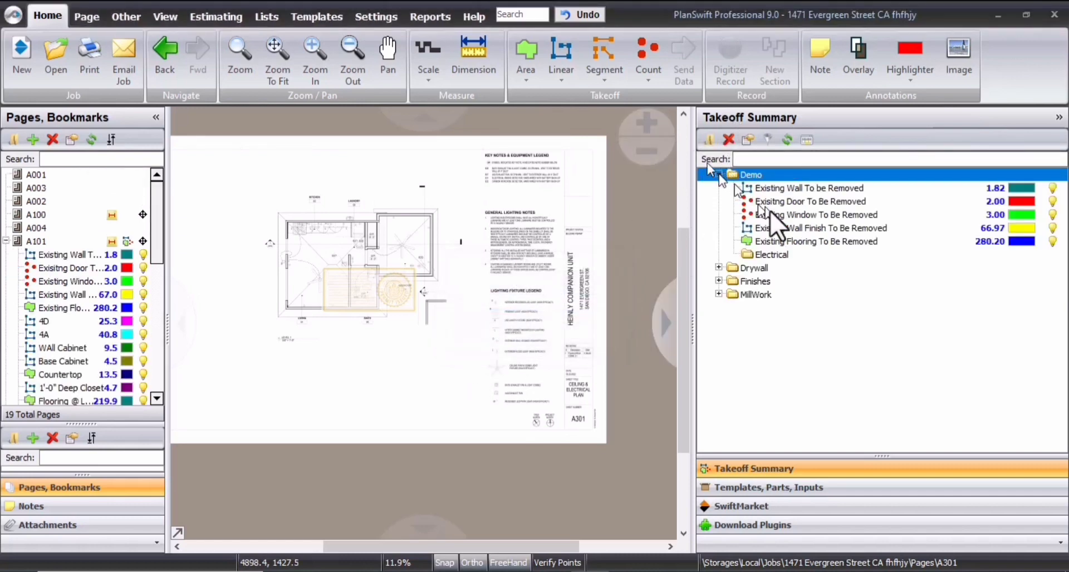
left_click(784, 255)
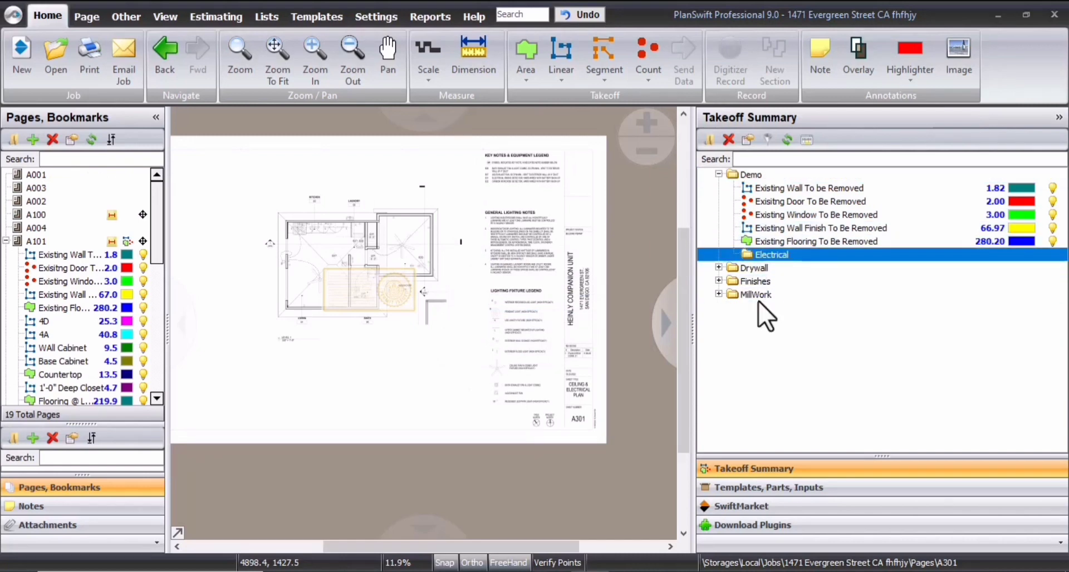
mouse_move(753, 295)
left_mouse_down()
mouse_move(758, 313)
mouse_move(750, 297)
left_mouse_up()
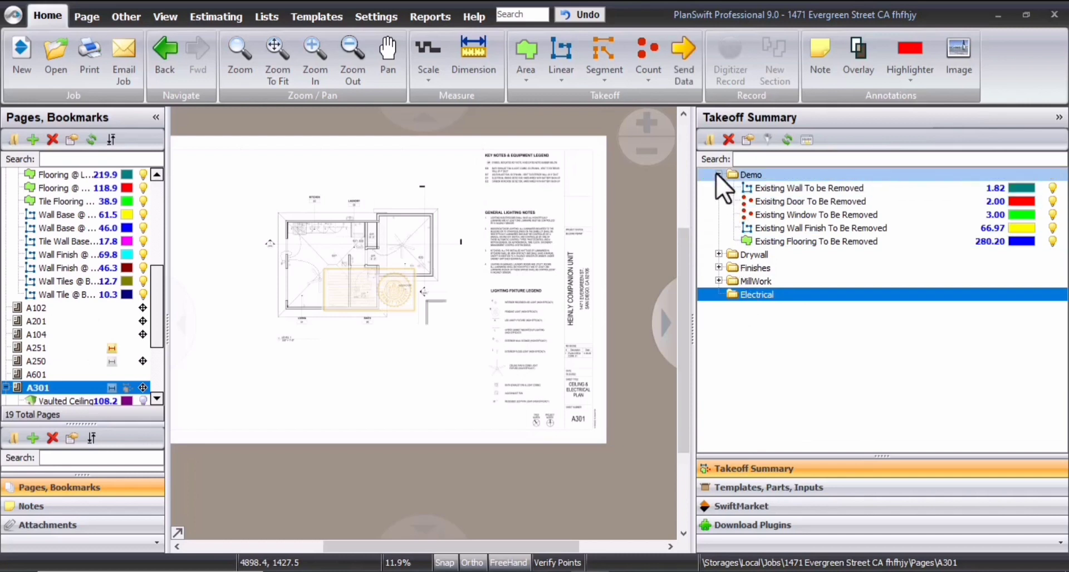
left_click(719, 174)
Step: Examine the kitchen's L symbols on sheet A301 and look up their entry in the Lighting Fixture Legend
scroll(353, 253, "up", 2)
scroll(353, 252, "up", 5)
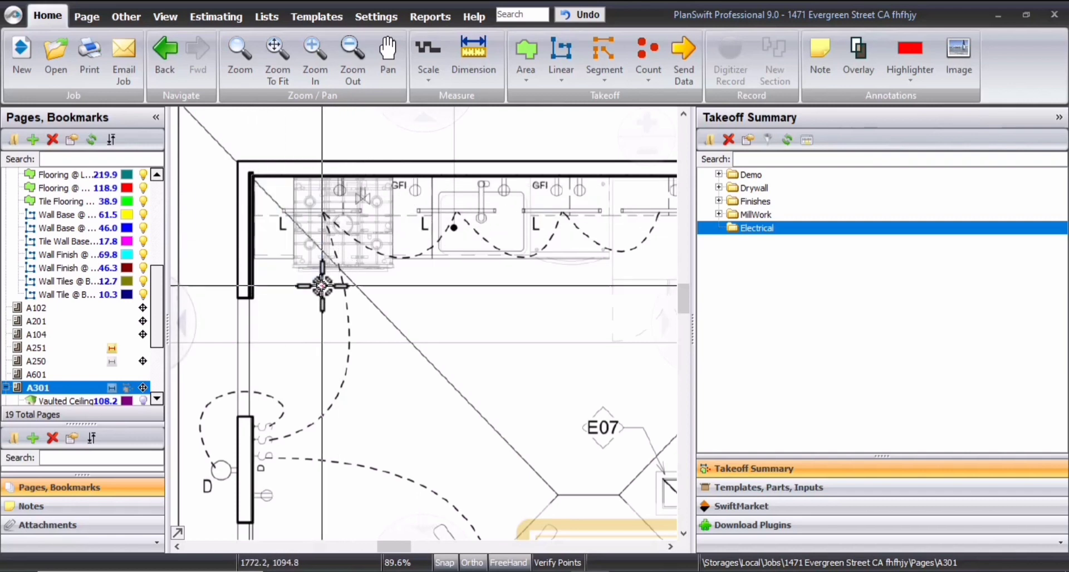
scroll(322, 287, "down", 3)
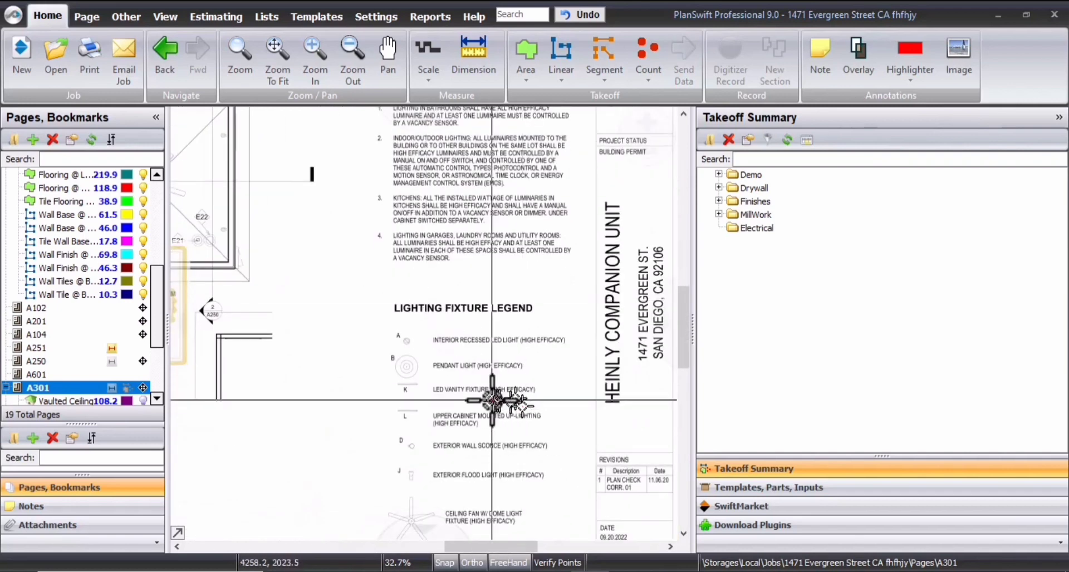
scroll(391, 323, "up", 2)
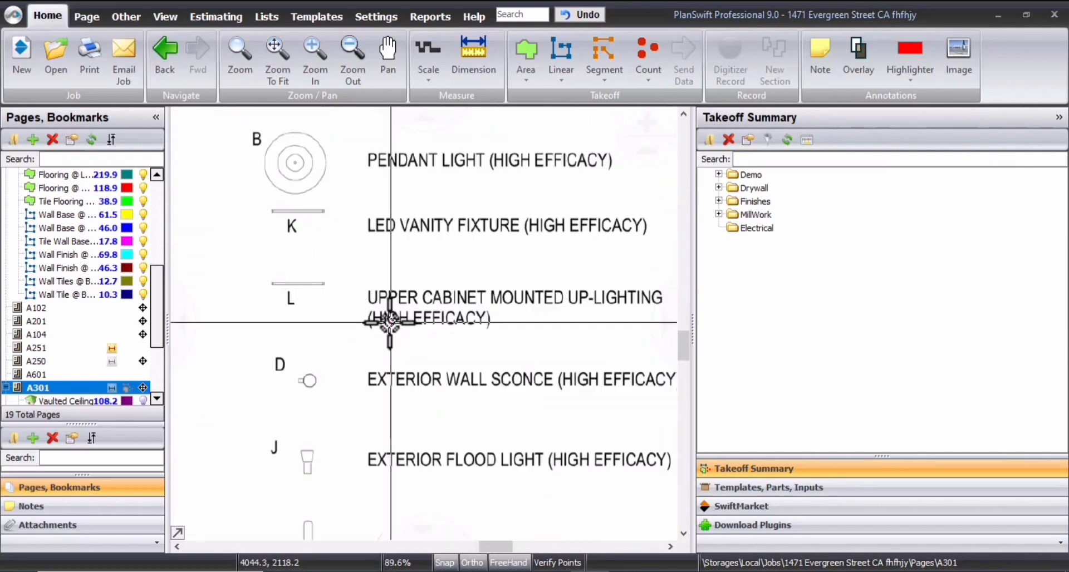
left_click_drag(310, 283, 618, 357)
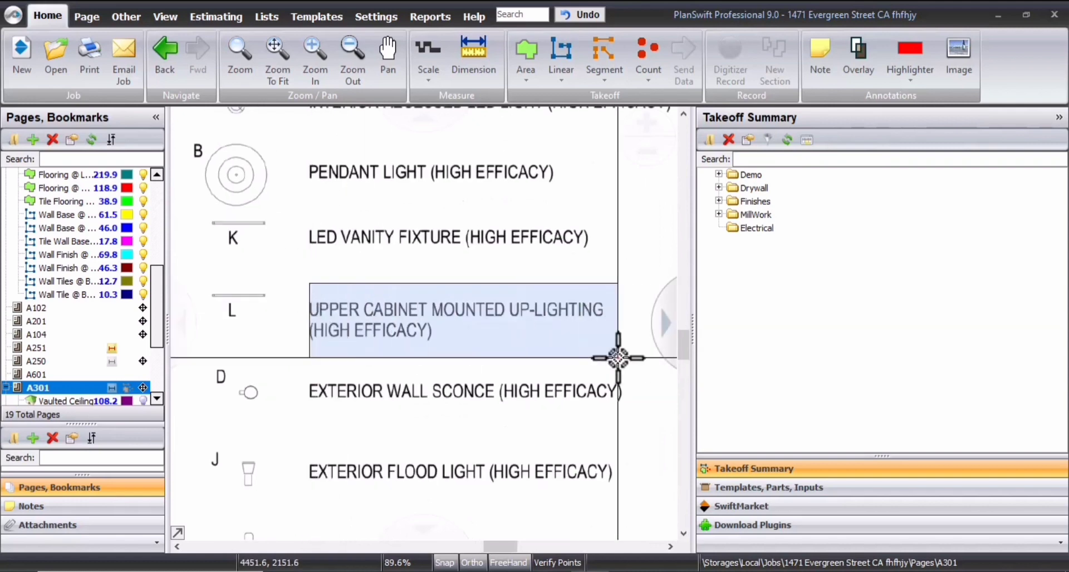
scroll(337, 339, "down", 5)
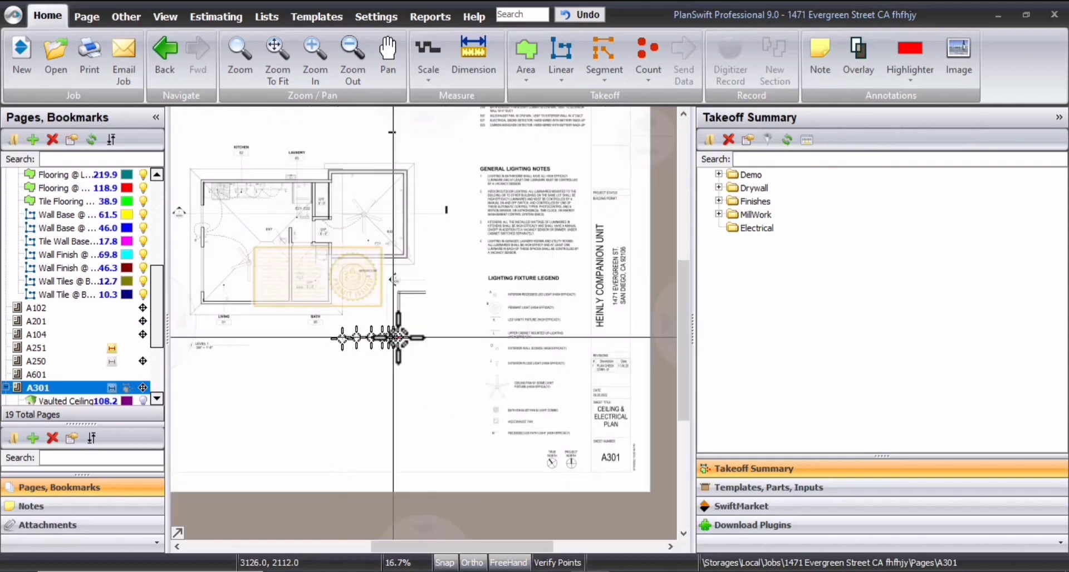
left_click_drag(389, 340, 448, 354)
scroll(244, 190, "up", 5)
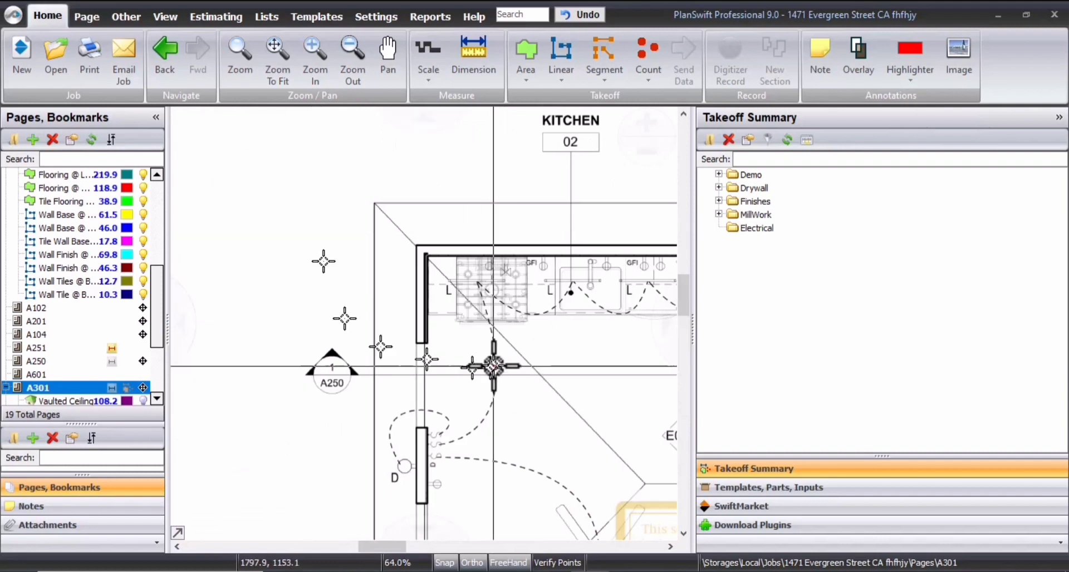
scroll(521, 353, "down", 1)
left_click_drag(521, 352, 373, 332)
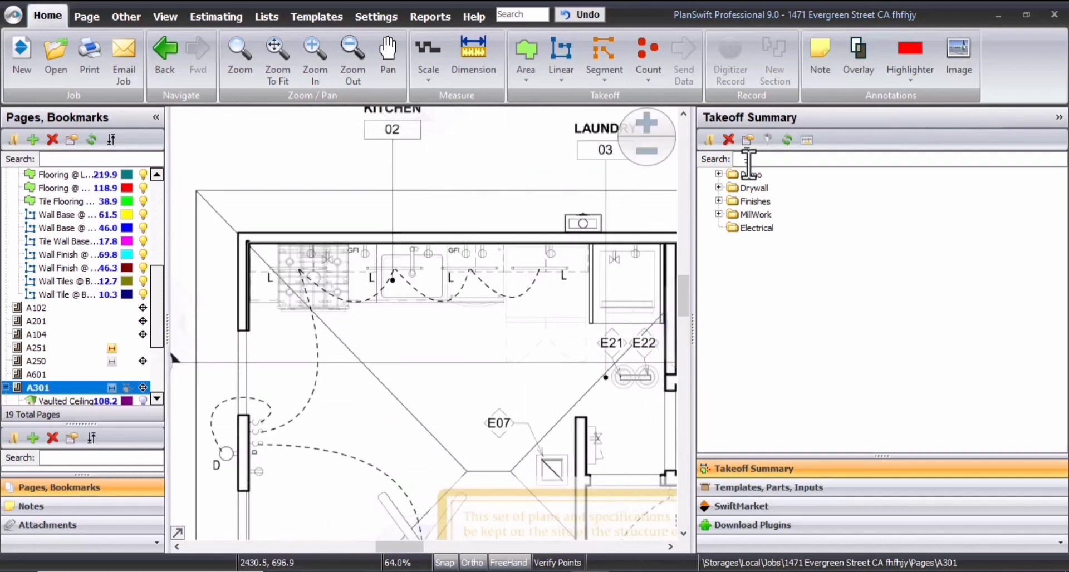
Step: Create a count takeoff named L and mark the four upper cabinet up-lights along the kitchen wall
left_click(650, 41)
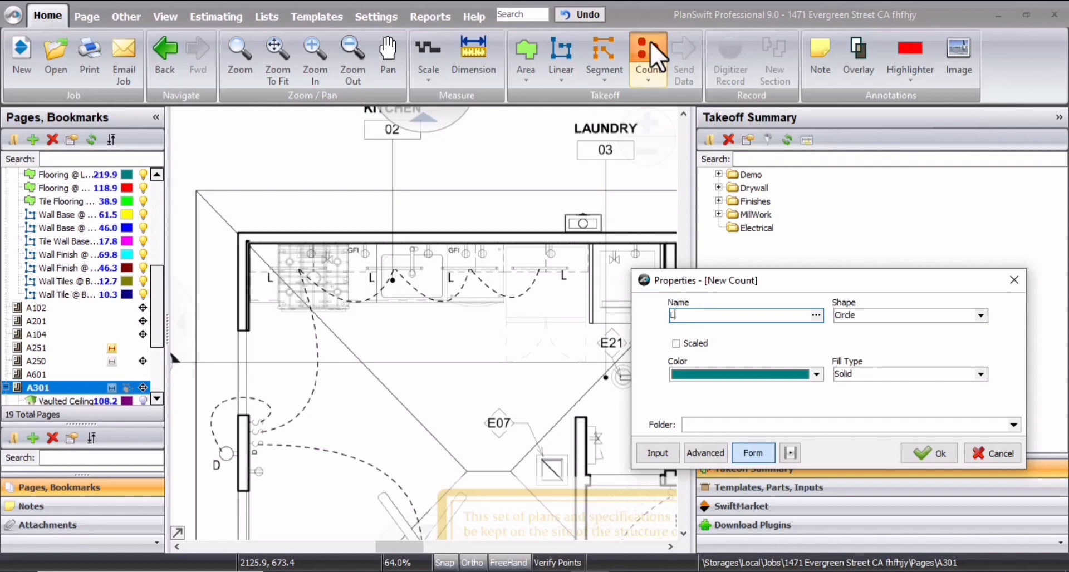
left_click(922, 453)
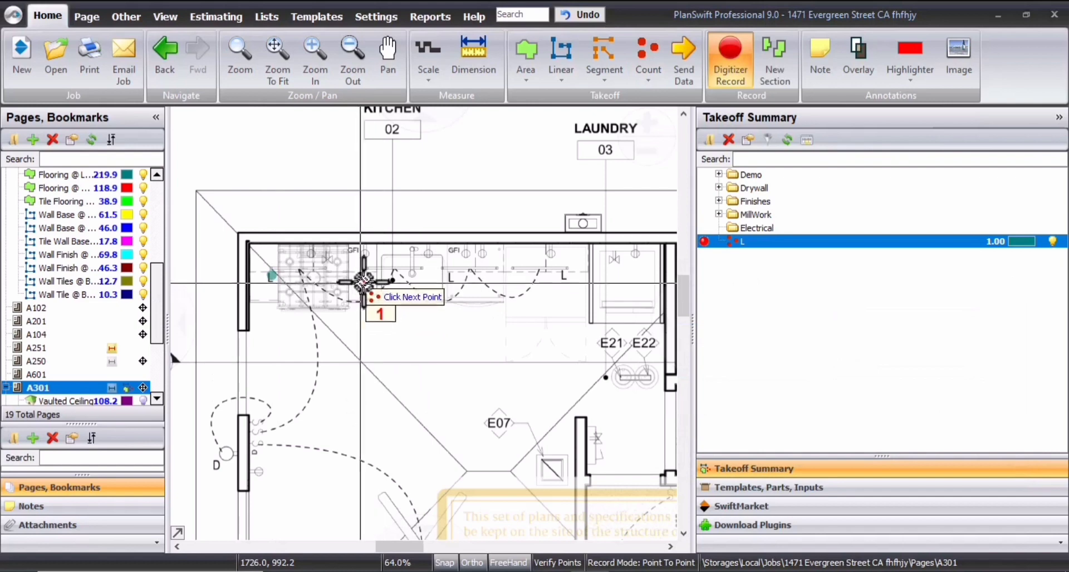
left_click(369, 277)
left_click(477, 271)
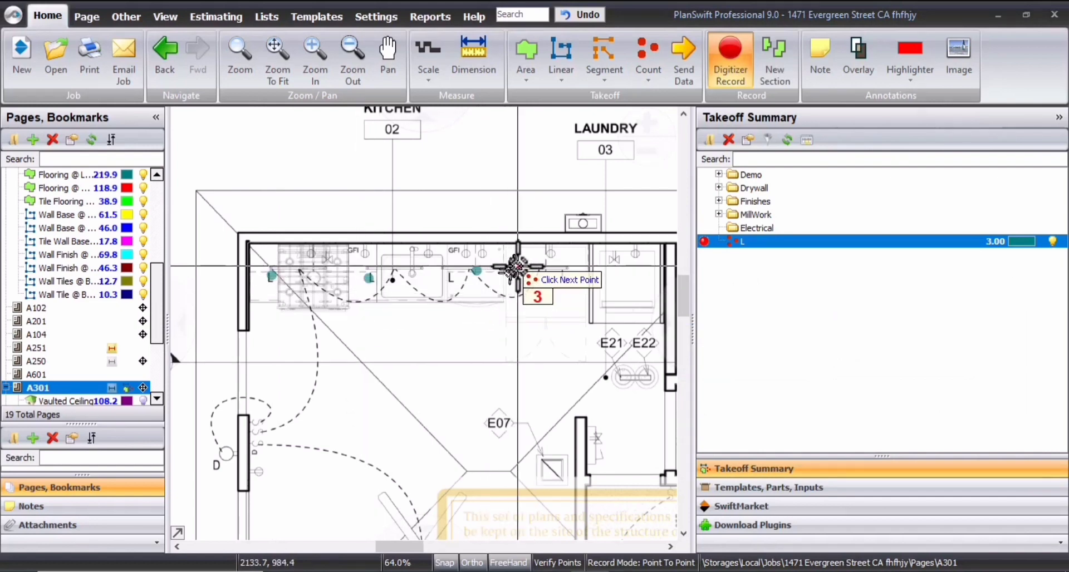
left_click(536, 270)
scroll(494, 339, "down", 2)
left_click_drag(495, 342, 385, 288)
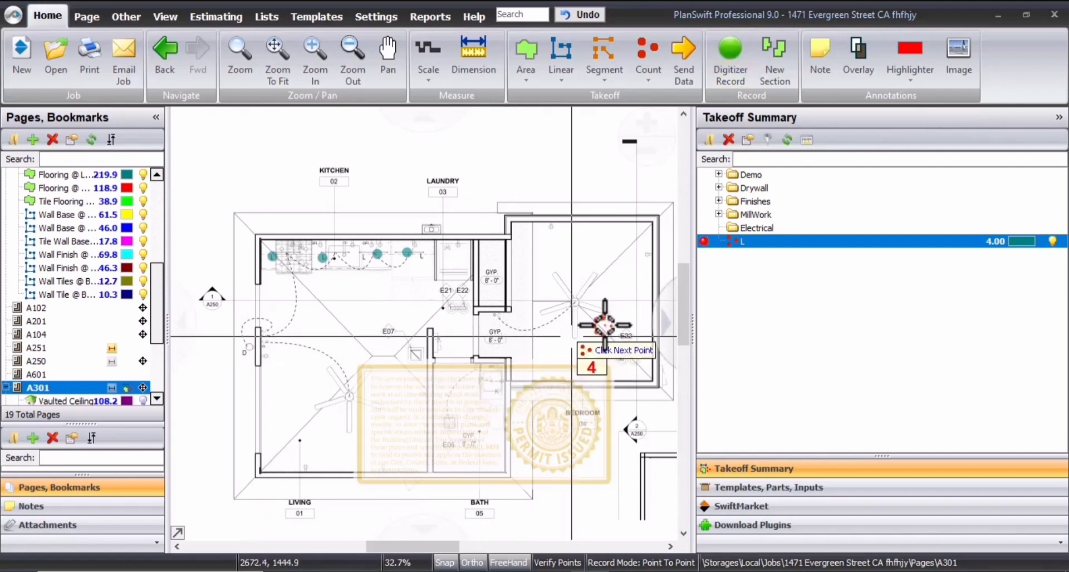
key("Escape")
Step: Create a count takeoff named Single Pol Switch and mark the two upper switches on the living room's exterior wall beside fixture D
scroll(273, 355, "up", 2)
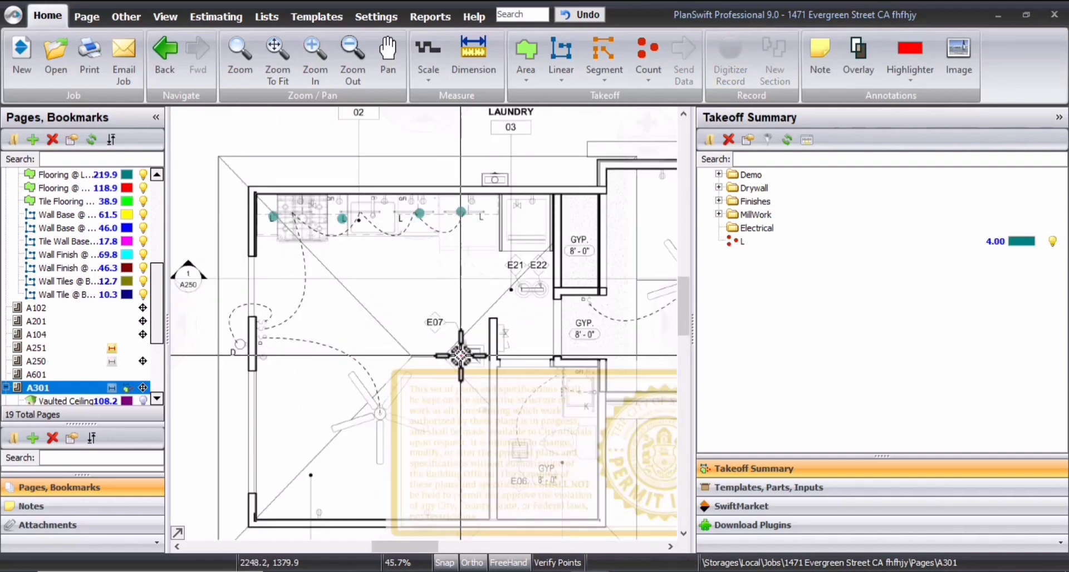
scroll(461, 355, "up", 4)
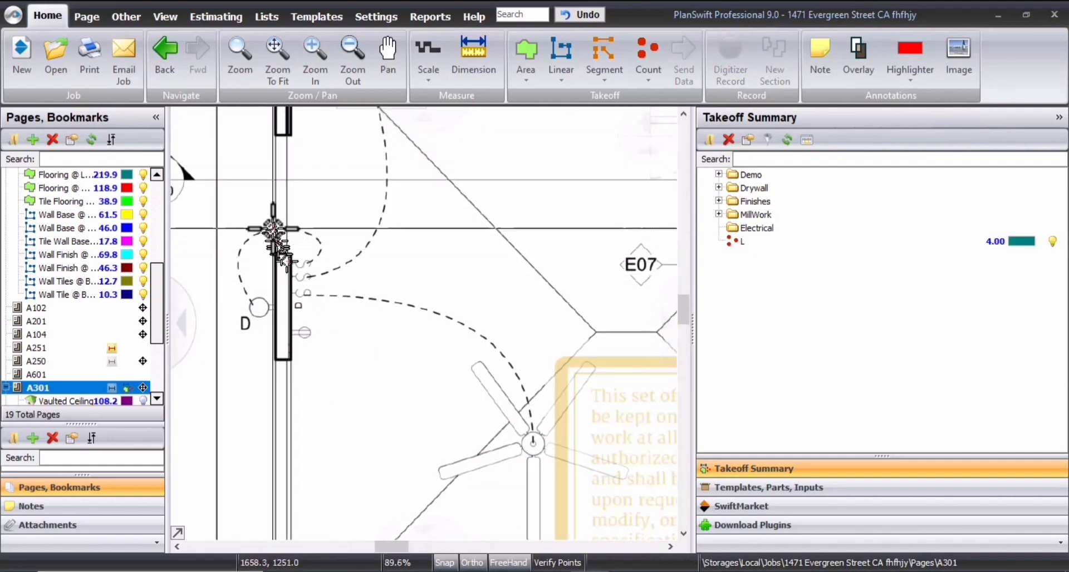
left_click_drag(273, 227, 353, 312)
scroll(353, 313, "down", 8)
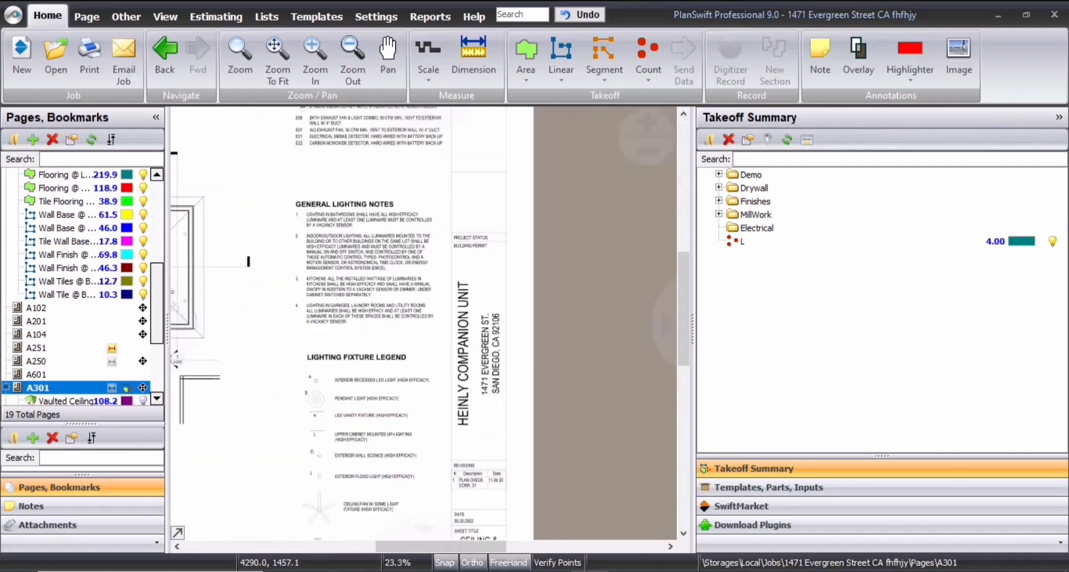
scroll(374, 488, "up", 6)
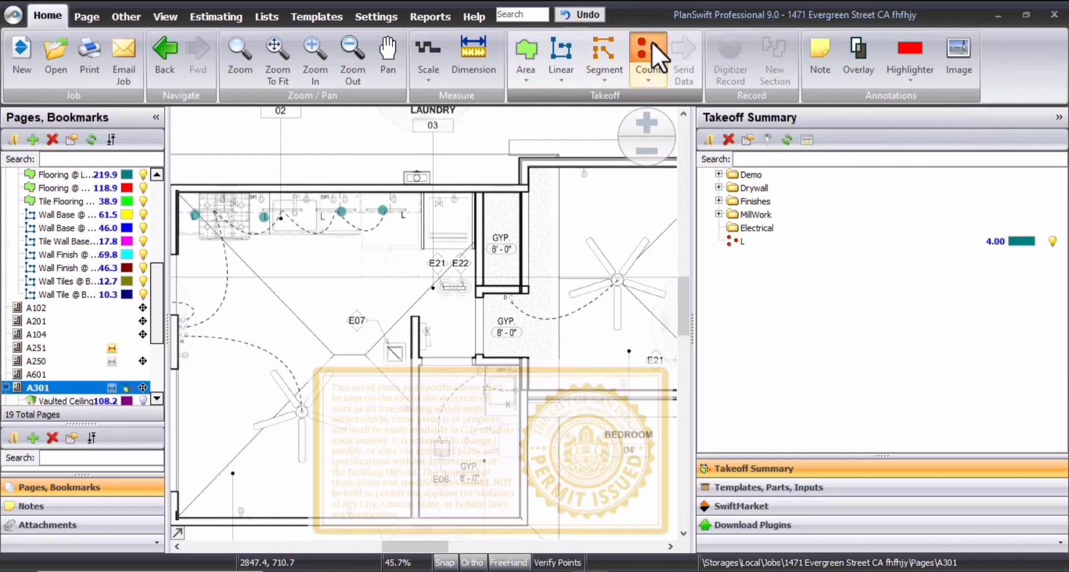
left_click(649, 56)
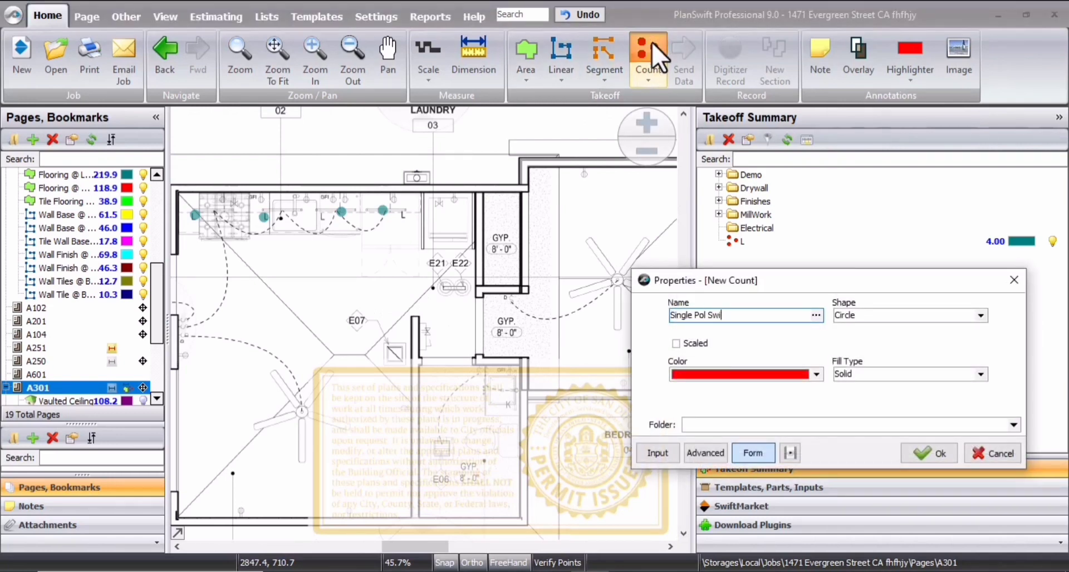
left_click(929, 453)
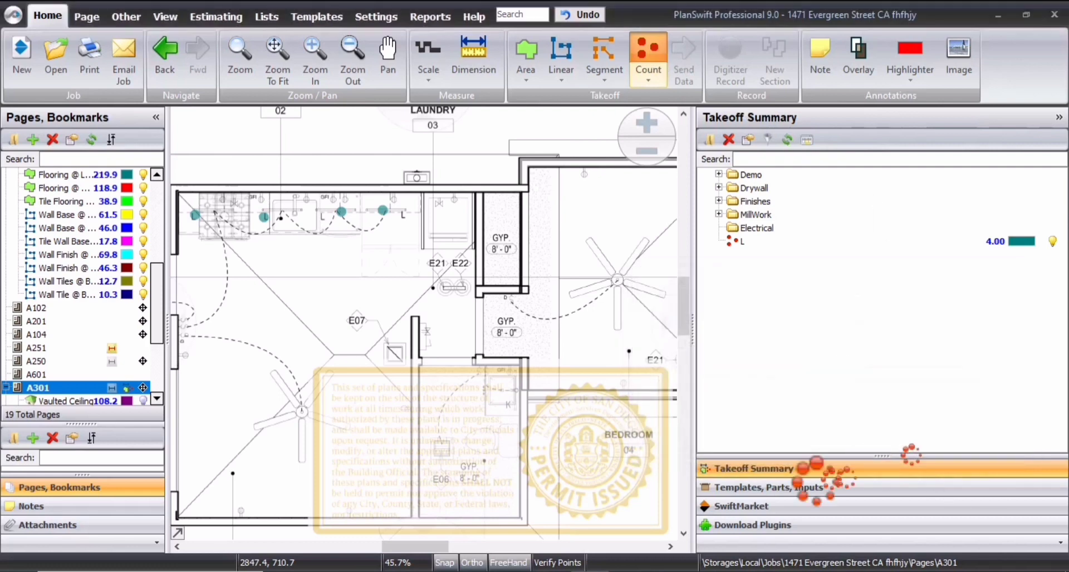
scroll(442, 382, "down", 2)
scroll(312, 378, "up", 5)
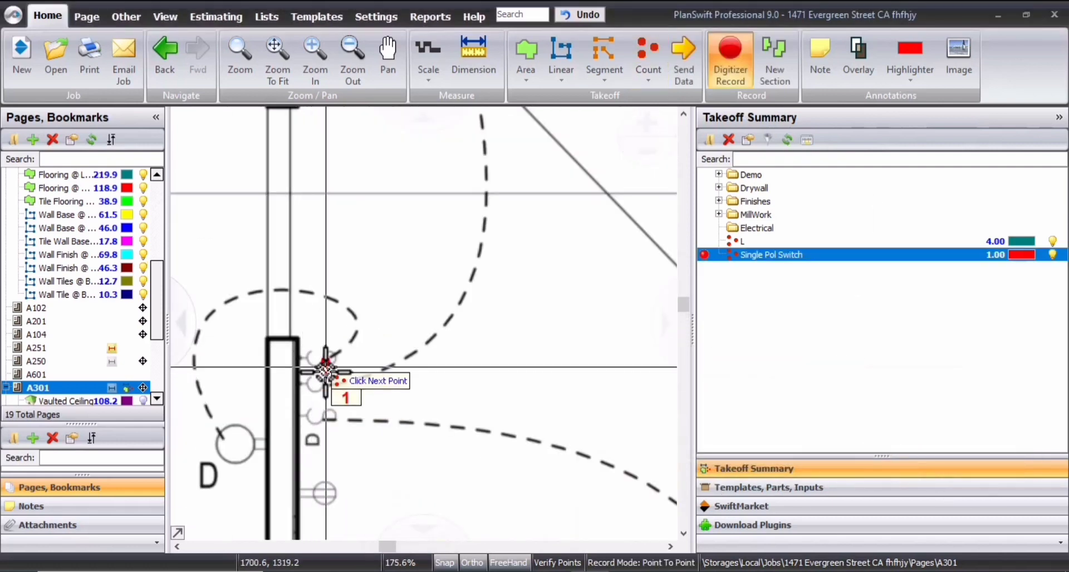
left_click(331, 366)
left_click(330, 385)
Step: Mark the two single-pole switches inside the bathroom beside the door and finish the switch count
scroll(412, 440, "down", 3)
scroll(366, 397, "up", 5)
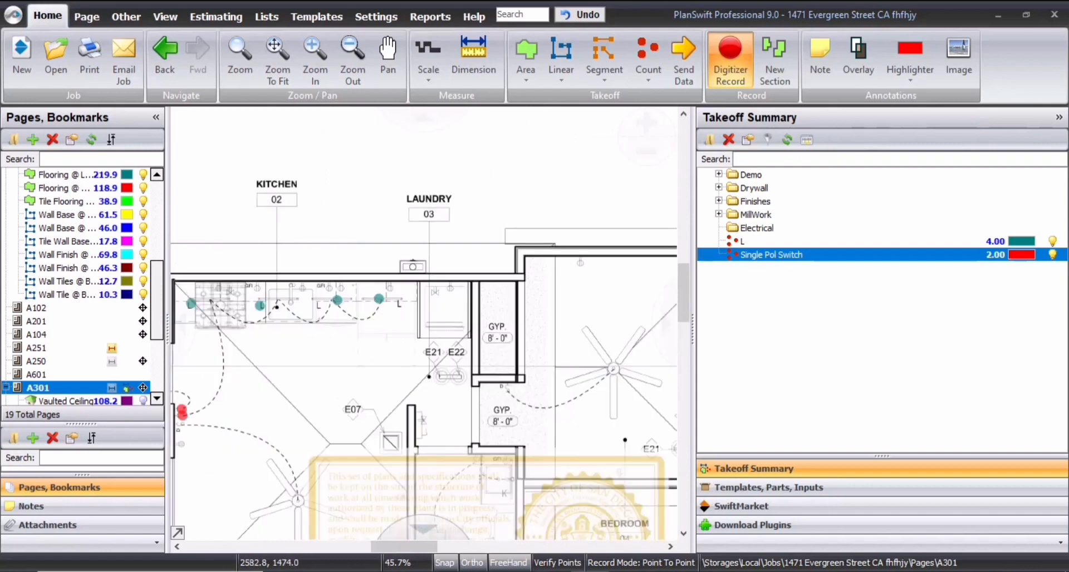
left_click(365, 397)
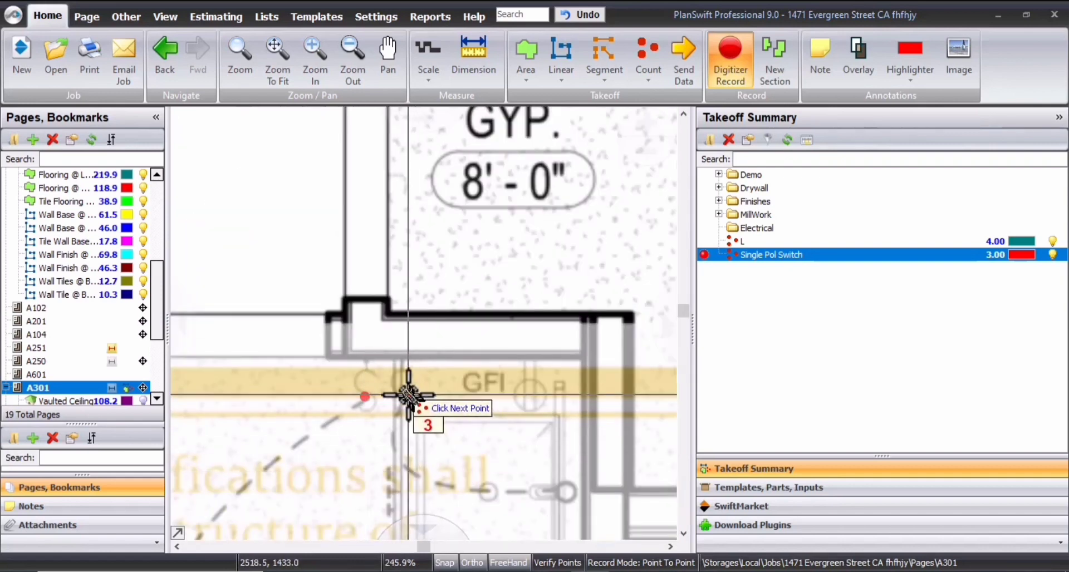
left_click(404, 397)
scroll(440, 390, "down", 5)
scroll(486, 411, "down", 1)
left_click_drag(329, 349, 485, 409)
key("Escape")
Step: Create a count takeoff named Duplex for the receptacles on sheet A301
scroll(485, 409, "down", 1)
left_click_drag(657, 421, 564, 362)
scroll(564, 362, "down", 1)
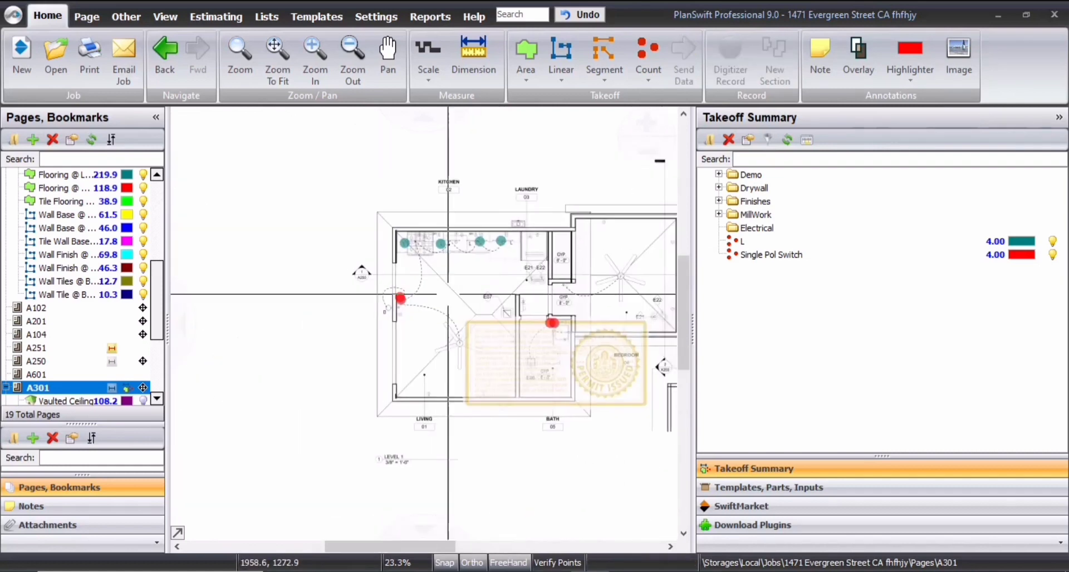
scroll(441, 249, "up", 5)
left_click_drag(434, 291, 416, 387)
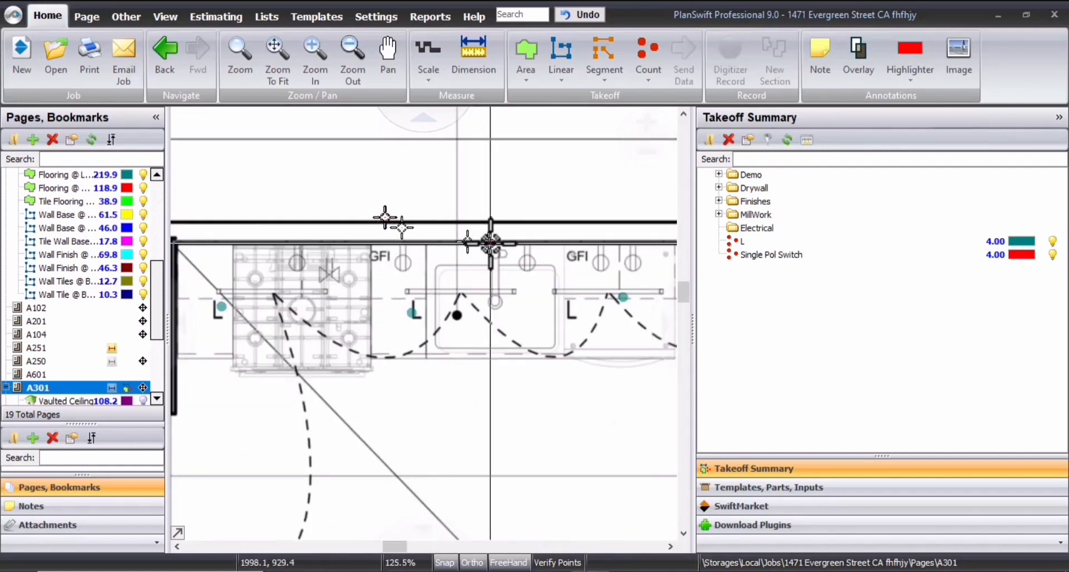
left_click_drag(503, 225, 532, 305)
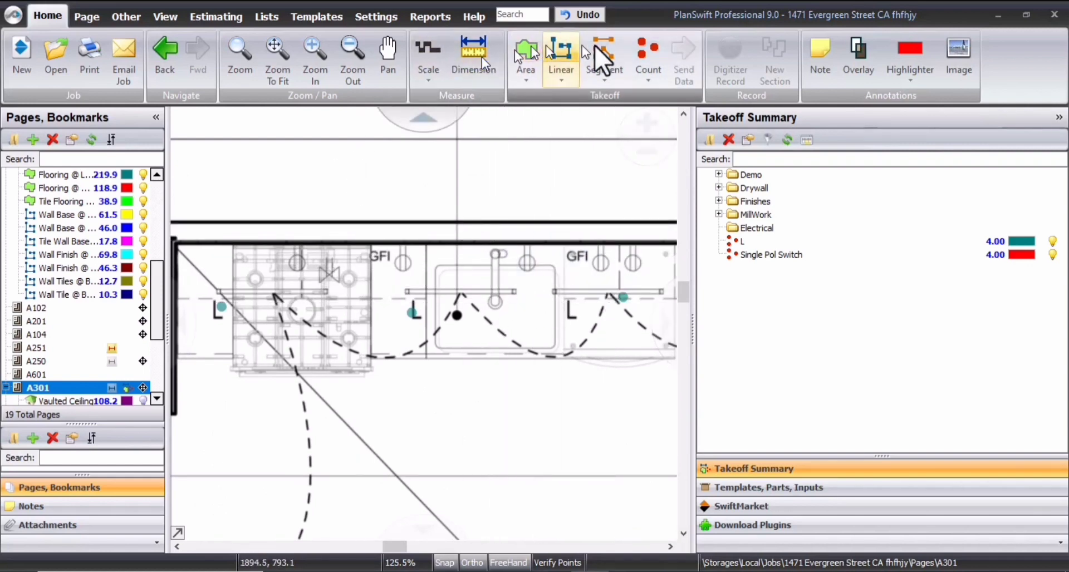
left_click(643, 47)
type("D")
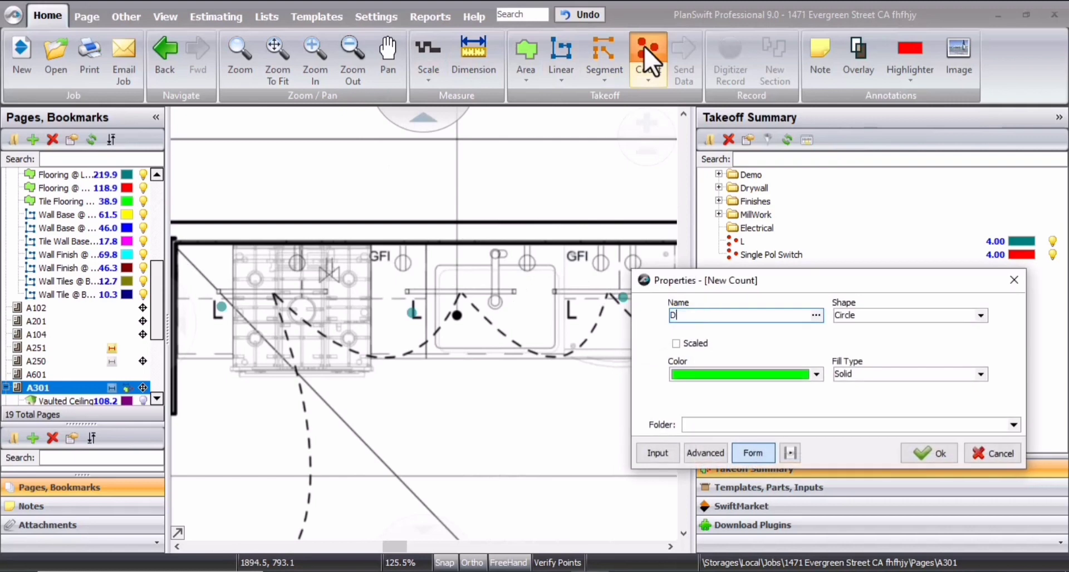
type("uplex")
left_click(929, 453)
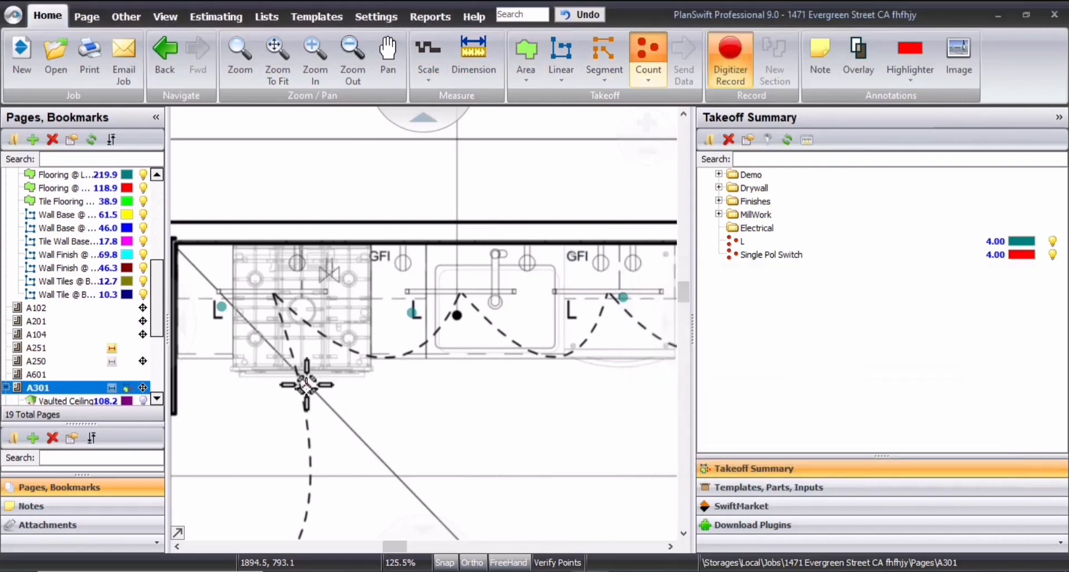
Step: Mark four duplex receptacles along the kitchen counter wall and one in the laundry
left_click(297, 258)
left_click(525, 262)
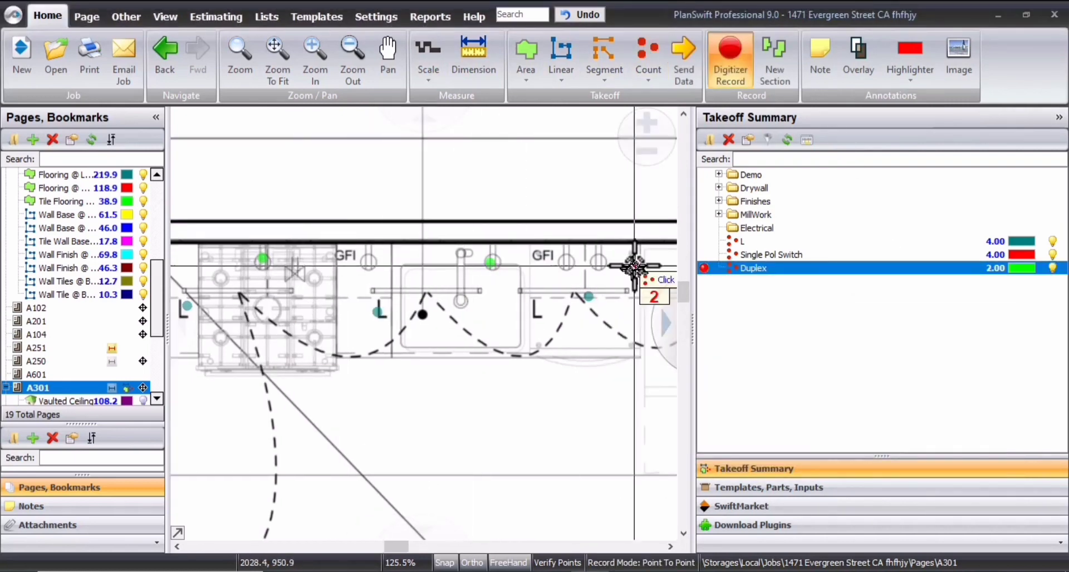
left_click(604, 265)
scroll(451, 334, "down", 1)
left_click(508, 289)
left_click(429, 364)
Step: Mark the duplex receptacles on the living room's lower wall and below the switches beside fixture D
scroll(415, 382, "down", 1)
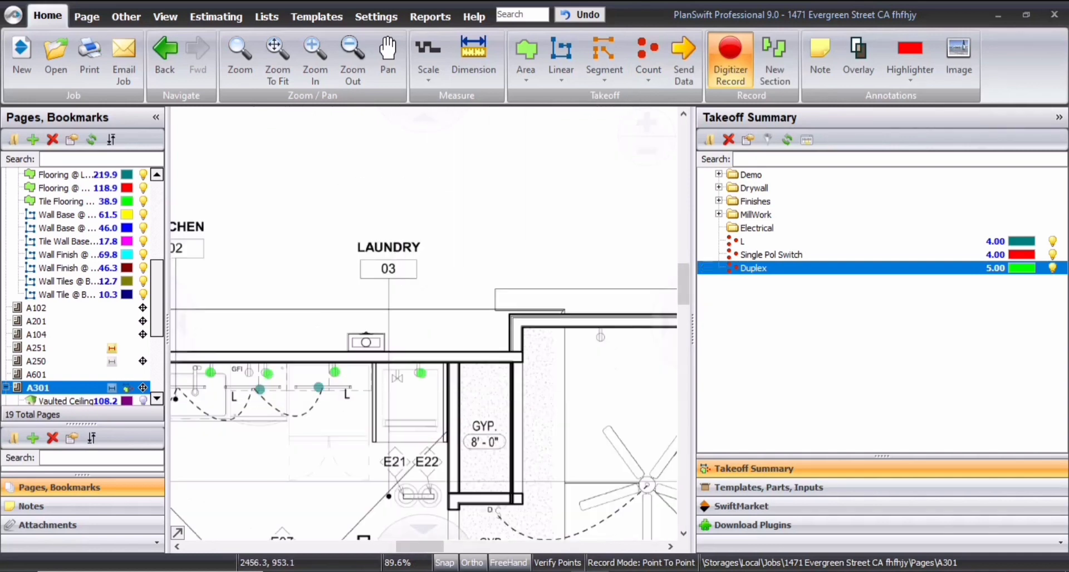
left_click_drag(435, 338, 508, 153)
scroll(434, 334, "down", 1)
left_click_drag(401, 407, 404, 286)
scroll(589, 285, "up", 2)
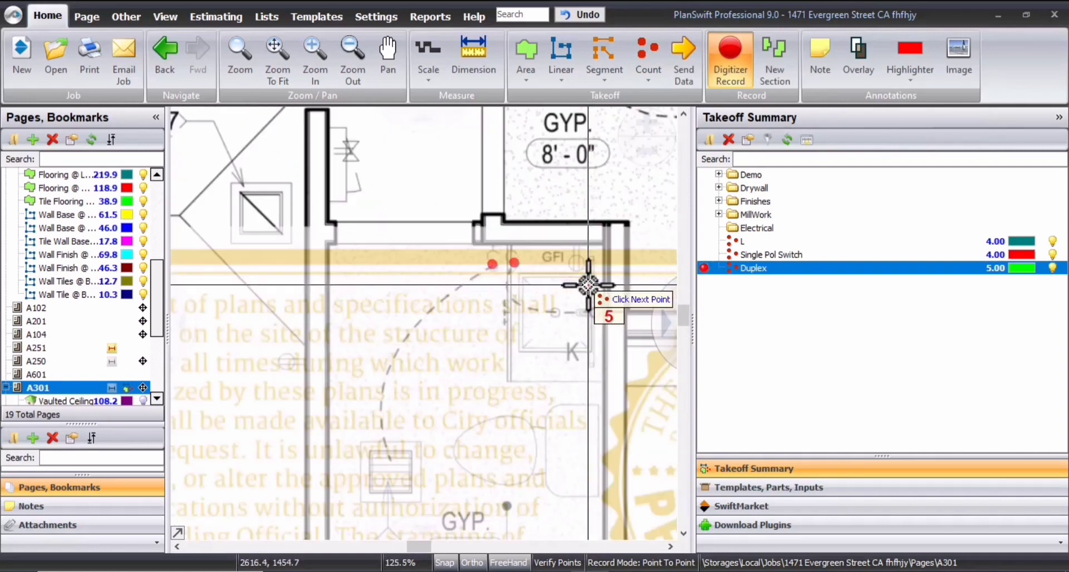
scroll(410, 446, "down", 2)
left_click_drag(411, 445, 639, 295)
left_click(345, 396)
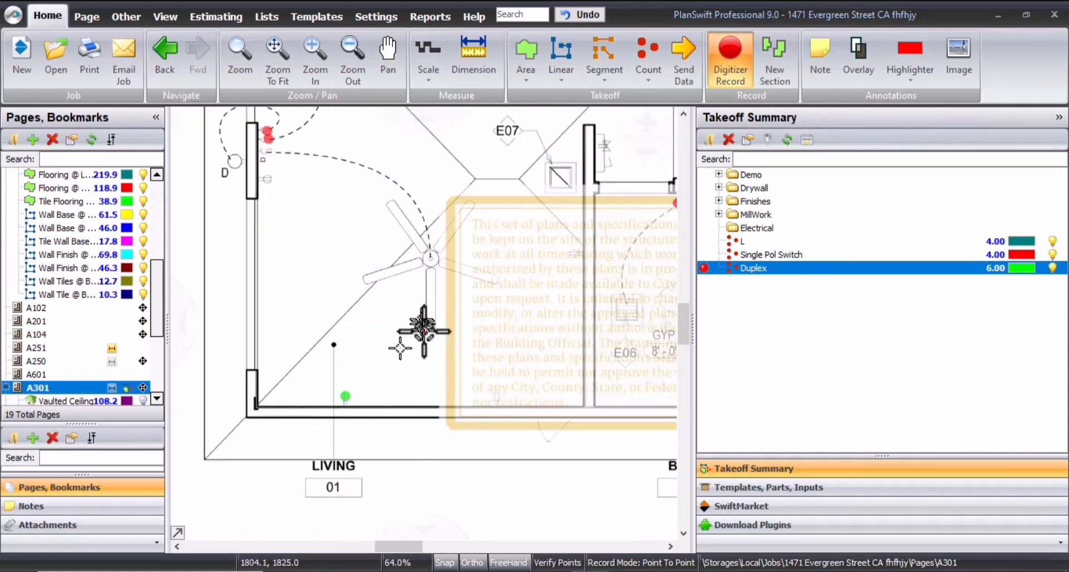
left_click_drag(424, 331, 460, 402)
left_click(304, 255)
Step: Mark three duplex receptacles in the bedroom, one on the upper wall and two on the outer wall beyond the ceiling fan
scroll(301, 455, "down", 2)
left_click_drag(594, 230, 460, 265)
scroll(473, 266, "up", 3)
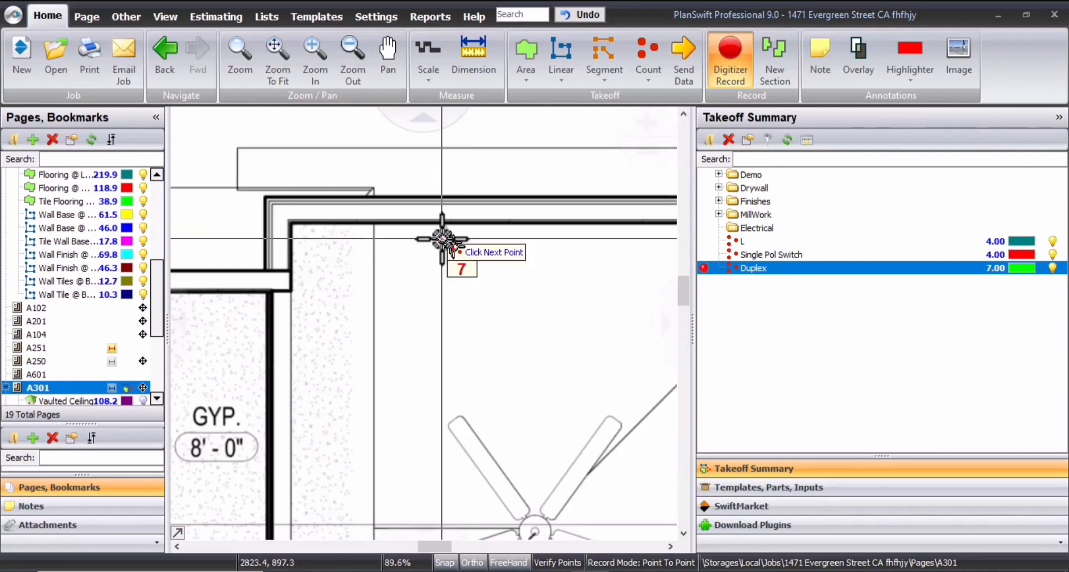
left_click(442, 238)
scroll(441, 239, "down", 1)
left_click_drag(585, 303, 430, 320)
left_click(554, 336)
left_click_drag(537, 496, 552, 236)
left_click(572, 331)
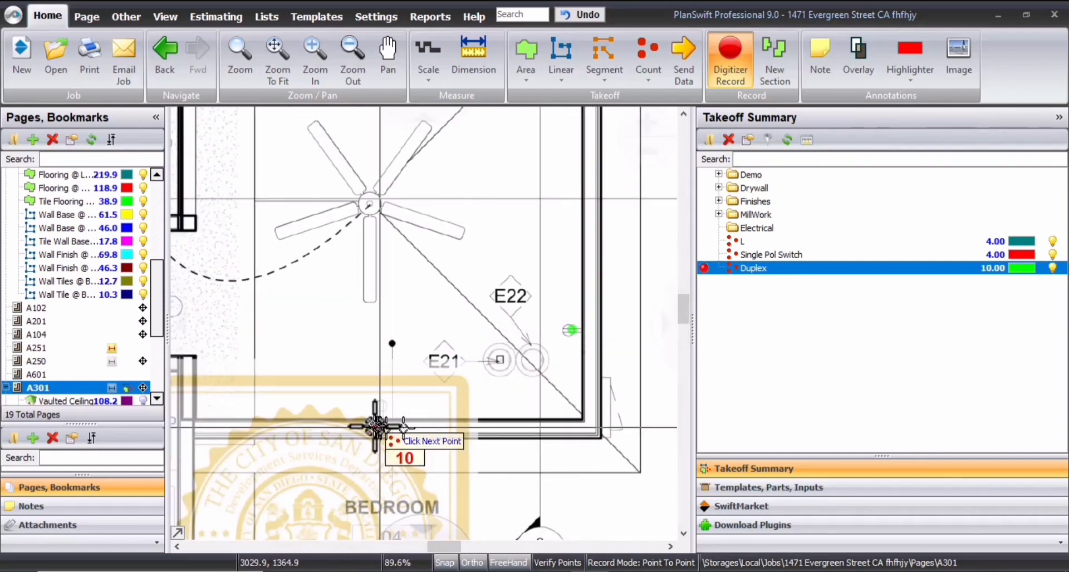
Step: Mark the duplex receptacle on the bedroom's lower wall and finish the duplex count
left_click(381, 408)
left_click_drag(380, 407, 623, 391)
scroll(402, 387, "up", 1)
scroll(488, 358, "down", 1)
left_click_drag(448, 312, 511, 356)
key("Escape")
scroll(510, 356, "down", 1)
left_click_drag(609, 380, 544, 398)
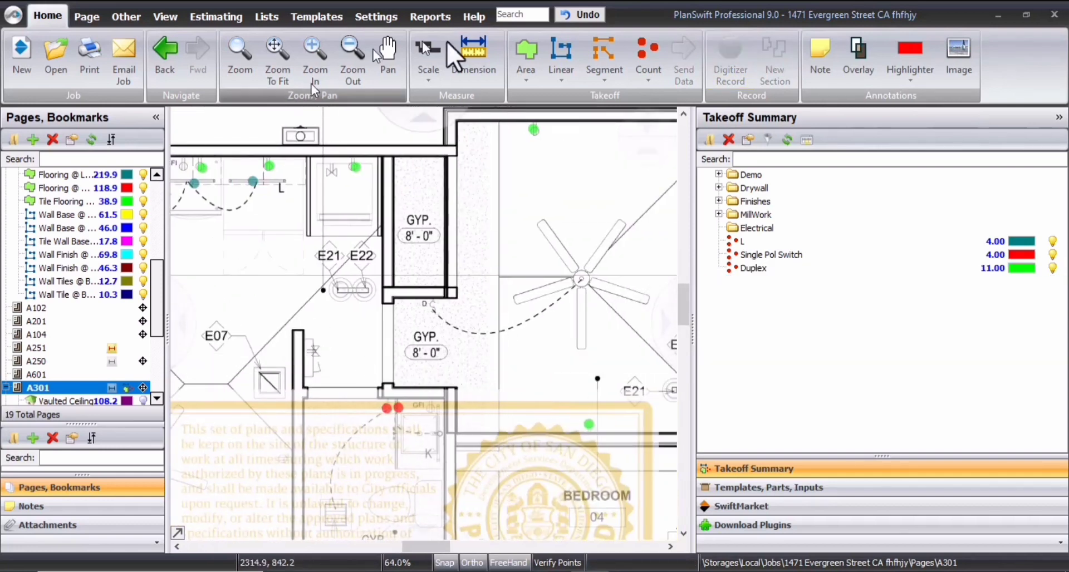
Step: Create a count takeoff named GFI Duplex and mark the GFI receptacle above the bathroom vanity
left_click(650, 47)
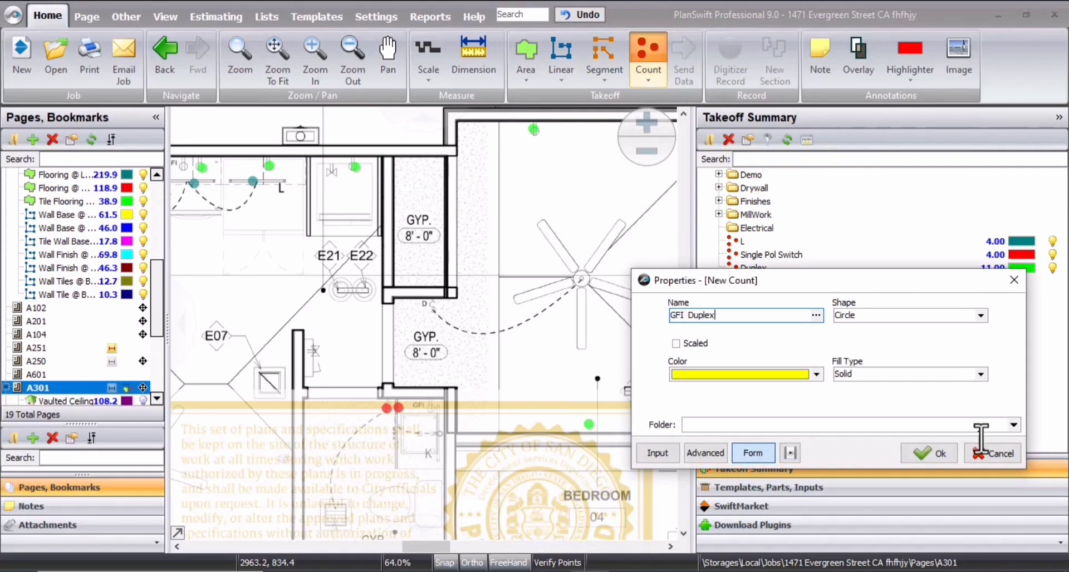
left_click(932, 453)
scroll(423, 404, "up", 2)
left_click(418, 403)
scroll(419, 403, "down", 2)
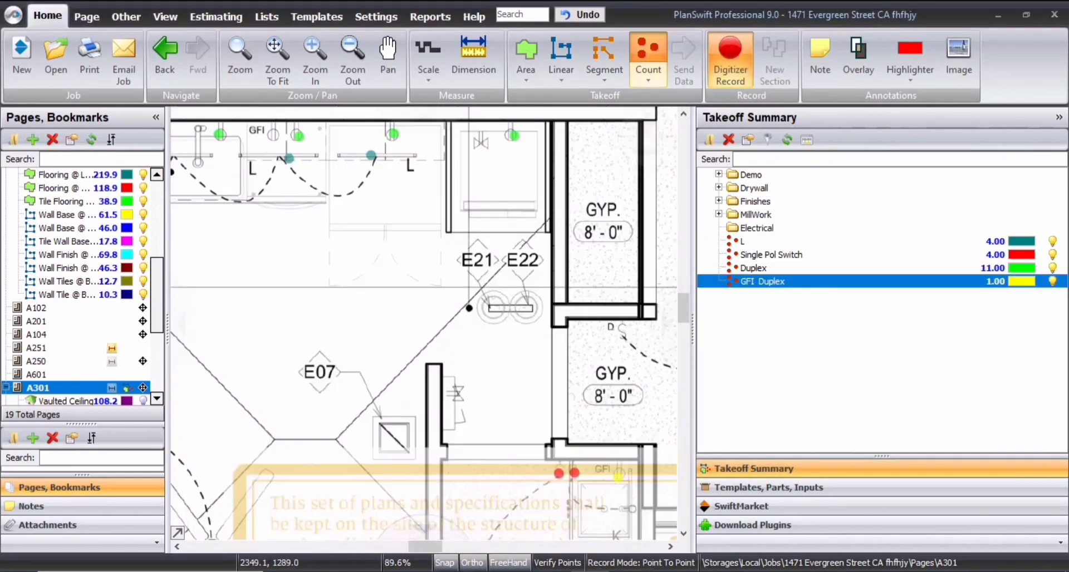
Step: Mark the two GFI duplex receptacles along the kitchen counter wall and finish the GFI count
left_click(423, 243)
left_click(320, 241)
left_click_drag(348, 462, 398, 210)
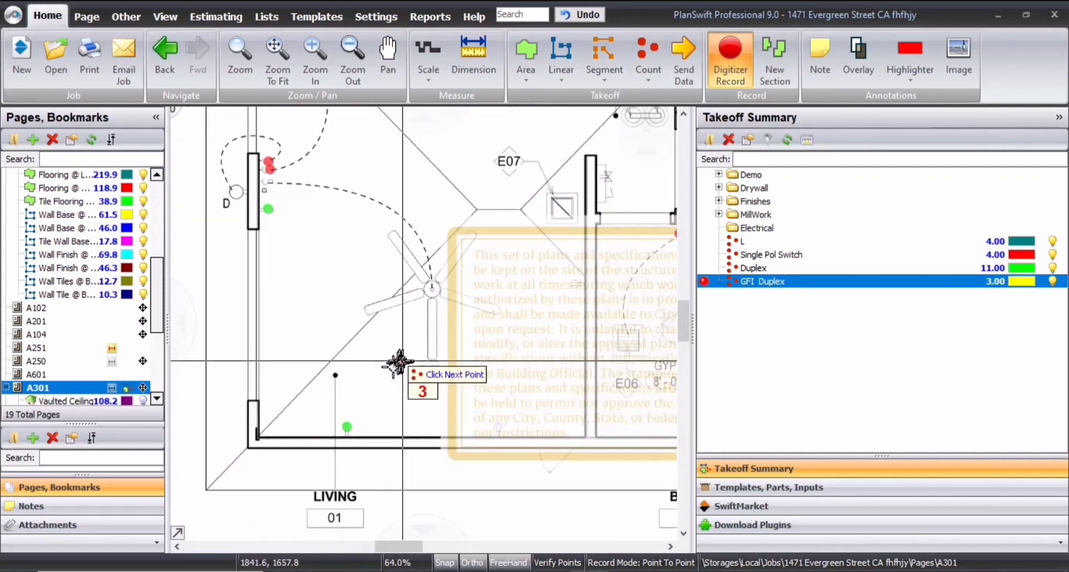
left_click_drag(579, 365, 386, 353)
left_click_drag(571, 220, 386, 447)
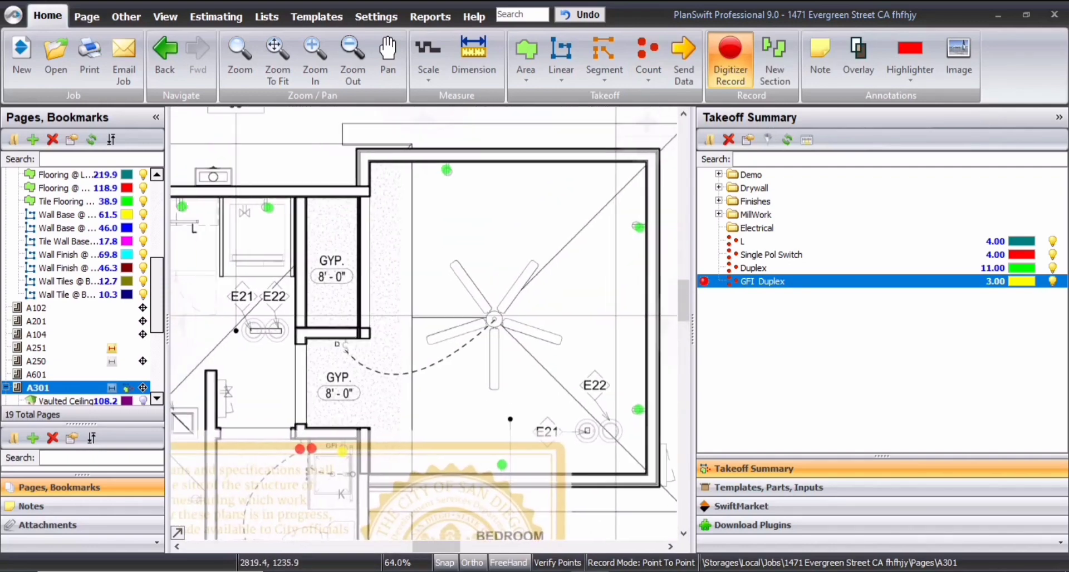
left_click_drag(244, 435, 478, 362)
key("Escape")
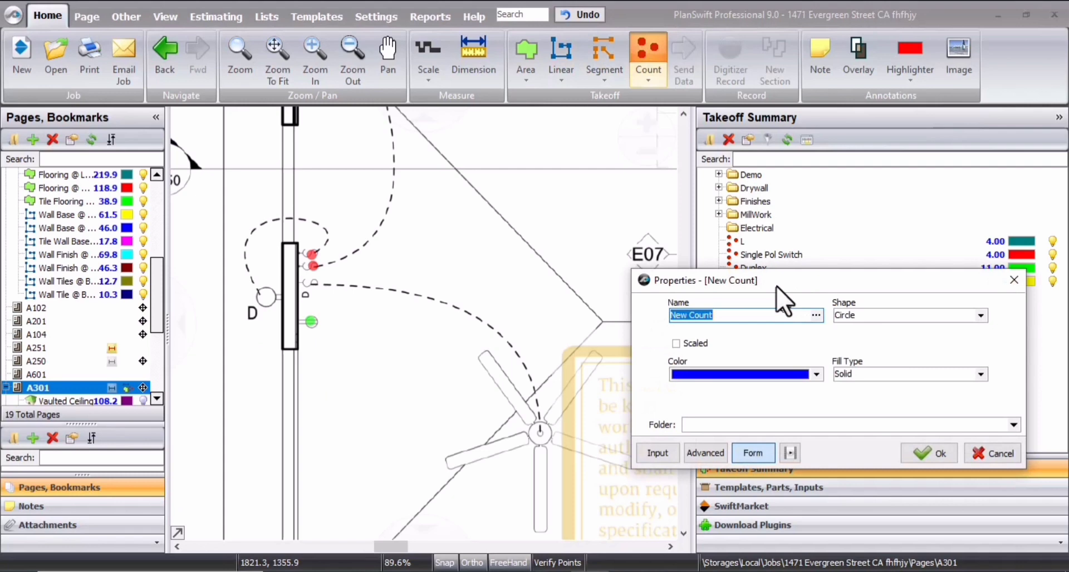
Step: Create a count takeoff named D and mark the exterior fixture D outside the living room switches
left_click_drag(776, 286, 777, 273)
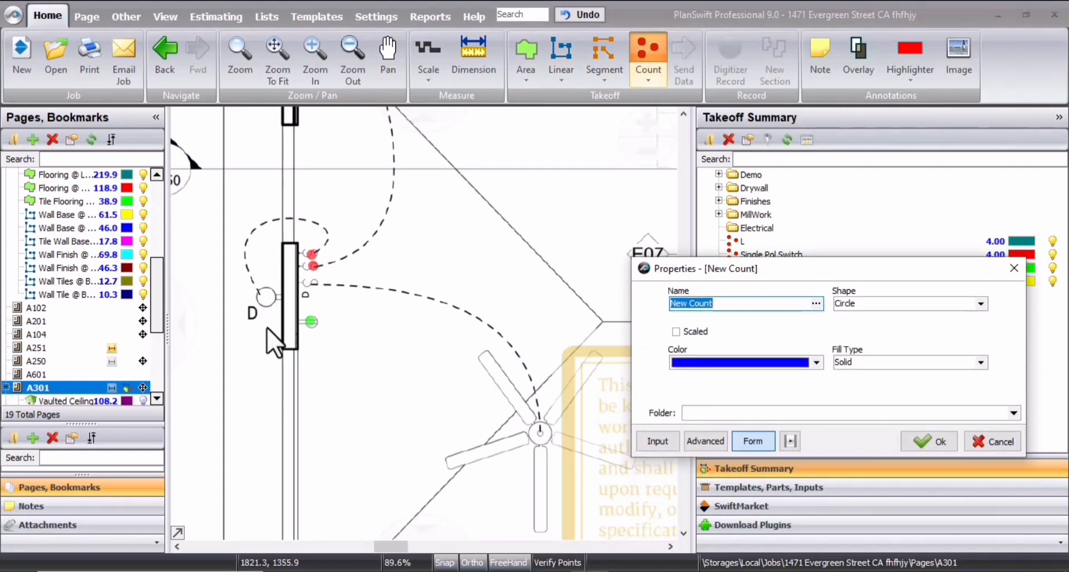
left_click(930, 440)
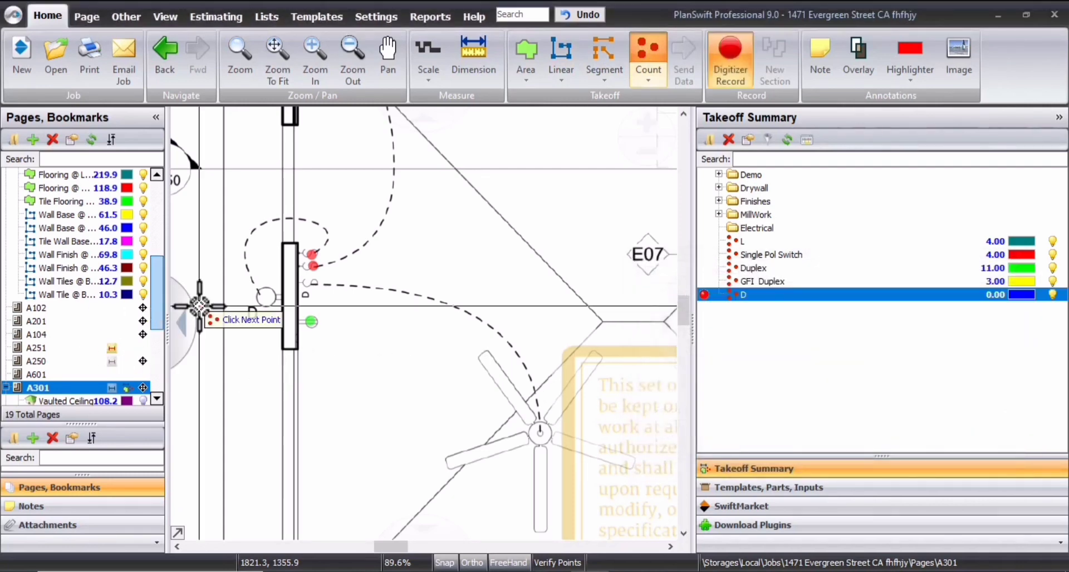
left_click(253, 309)
Step: Look up the description of fixture D in the lighting fixture legend
scroll(361, 298, "down", 1)
scroll(361, 298, "down", 2)
left_click_drag(340, 303, 174, 331)
scroll(545, 400, "down", 1)
left_click_drag(546, 401, 262, 372)
scroll(423, 408, "up", 1)
scroll(359, 410, "up", 2)
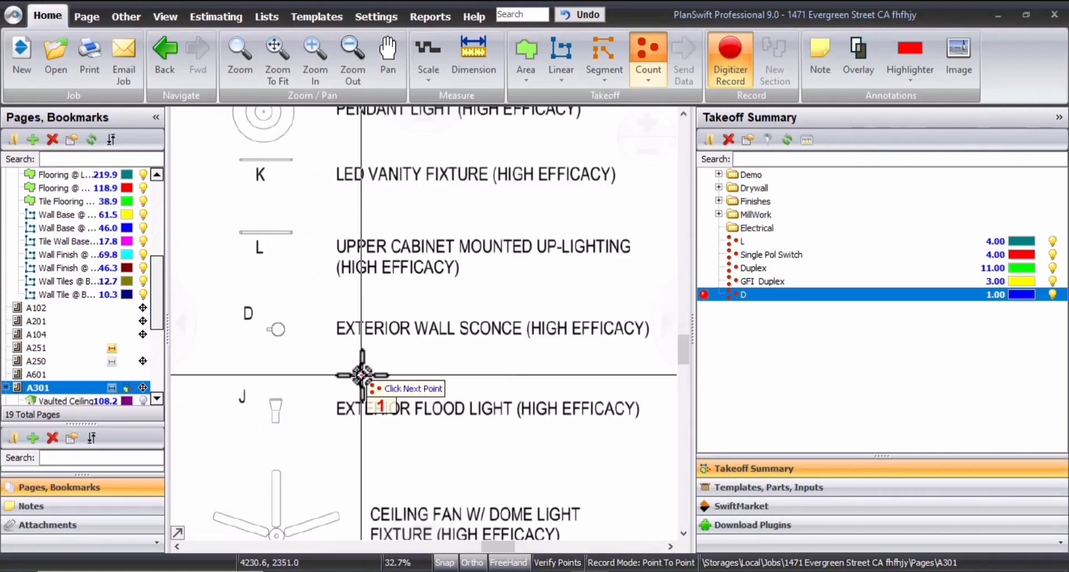
left_click_drag(359, 365, 285, 365)
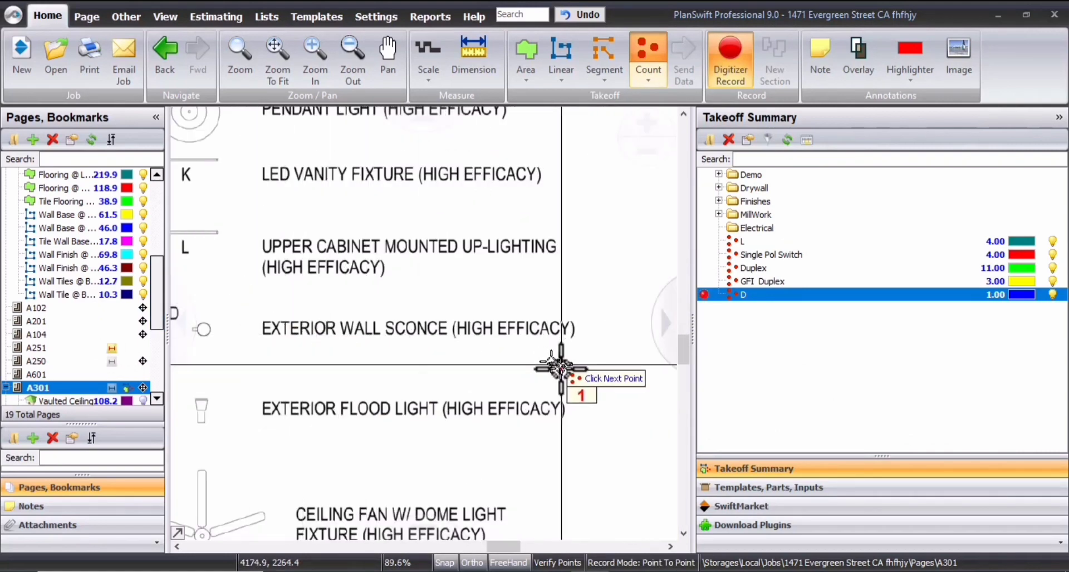
scroll(434, 365, "down", 2)
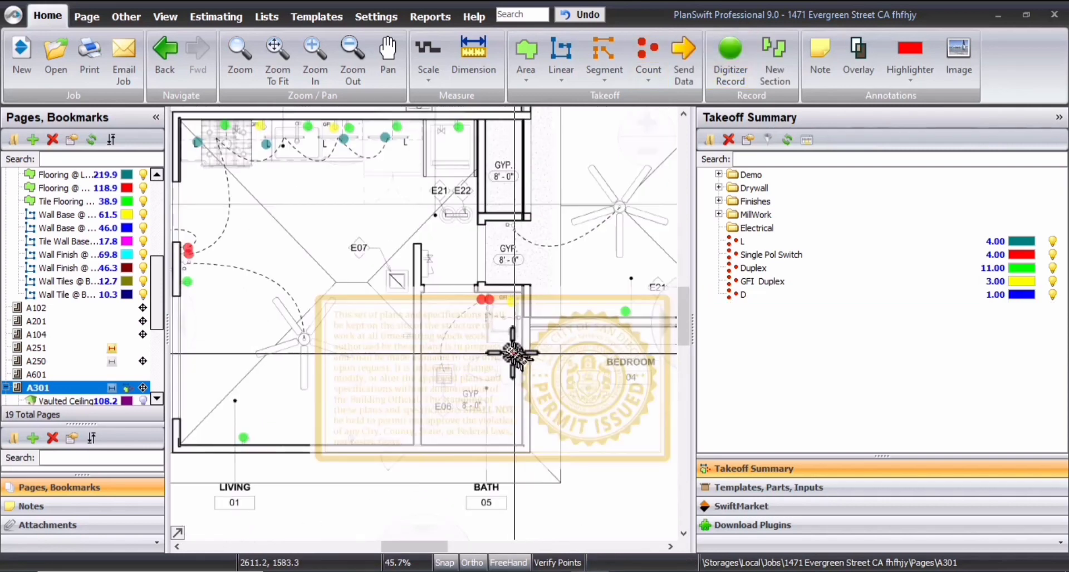
Step: Examine the fixture labelled K at the bathroom vanity and look up its description in the lighting fixture legend
scroll(512, 345, "up", 4)
left_click_drag(477, 289, 546, 396)
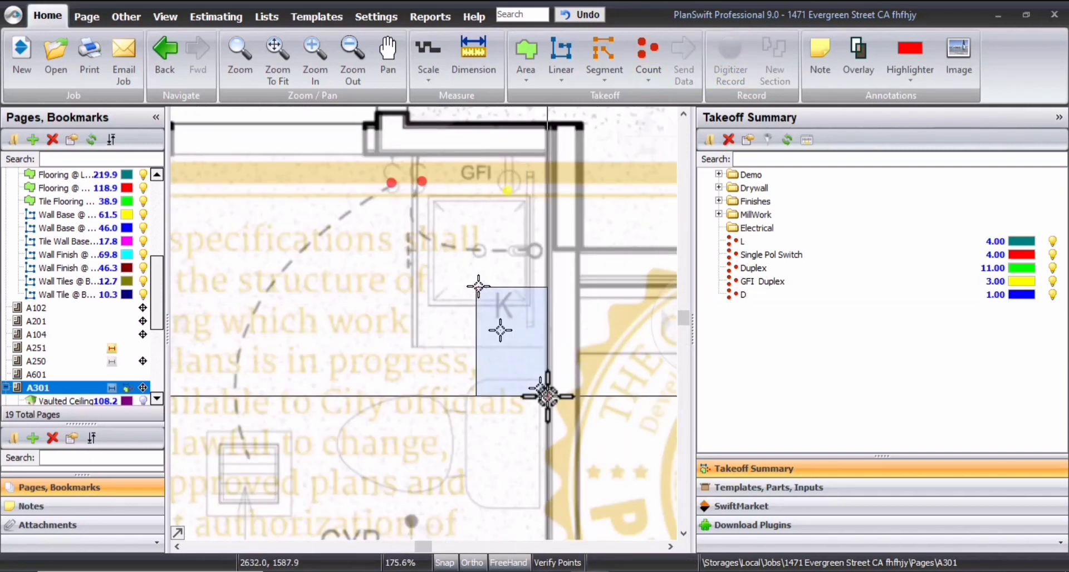
scroll(460, 389, "down", 3)
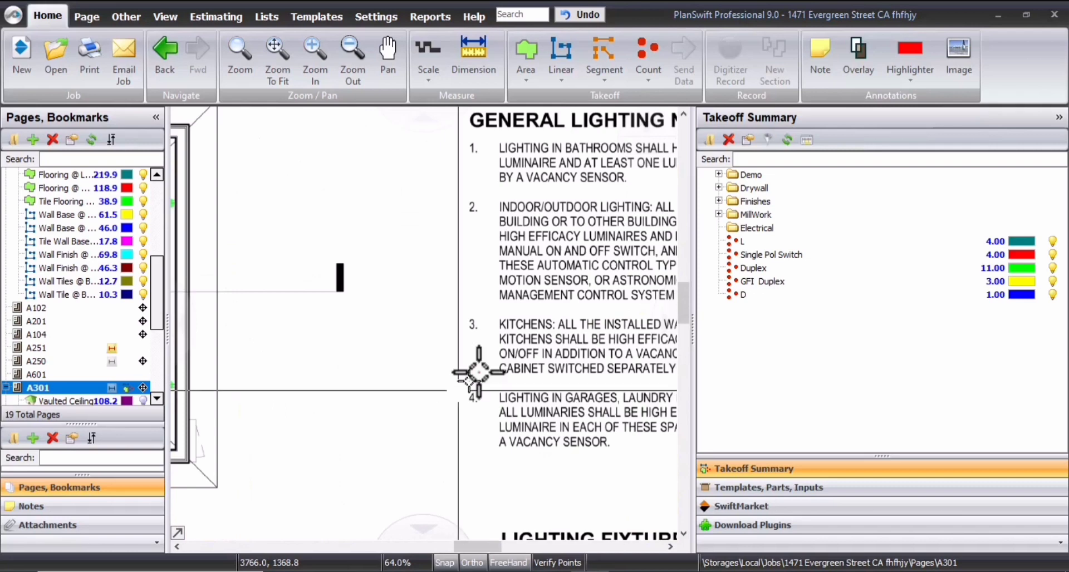
left_click_drag(622, 506, 416, 146)
left_click_drag(461, 501, 469, 435)
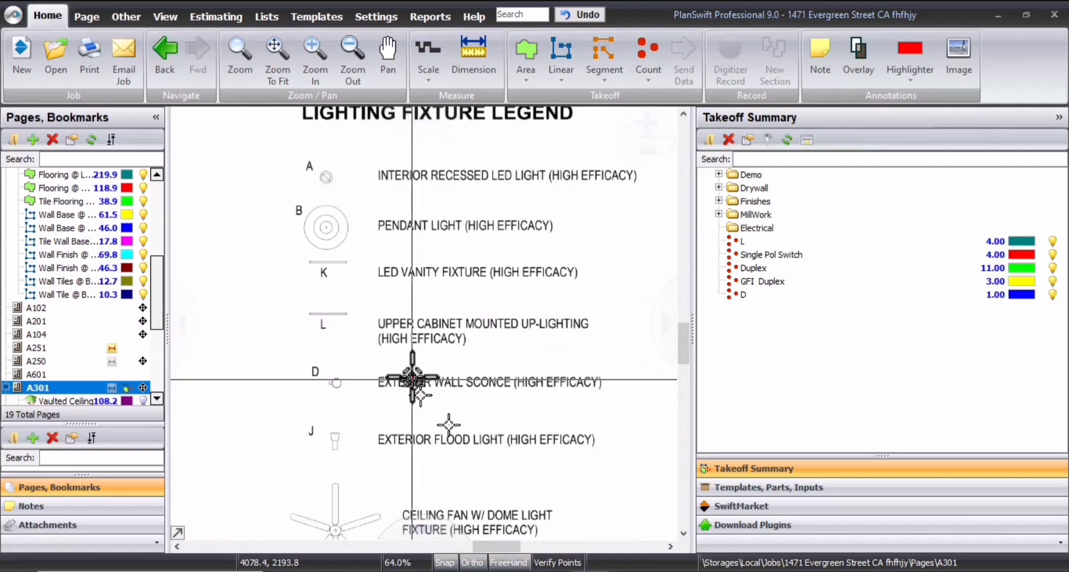
scroll(412, 381, "up", 2)
left_click_drag(351, 275, 506, 353)
scroll(410, 358, "down", 2)
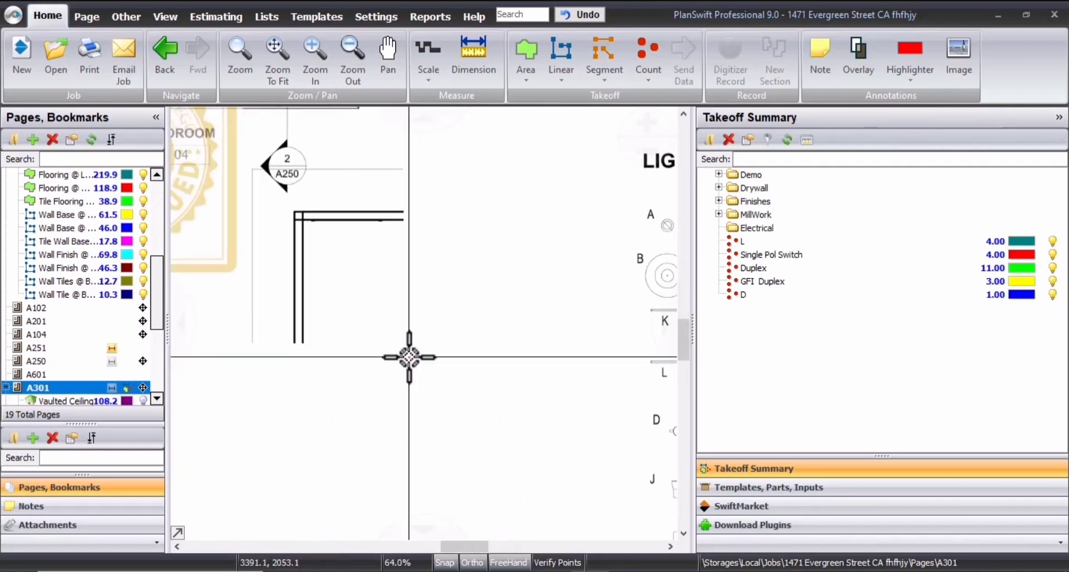
scroll(409, 357, "down", 1)
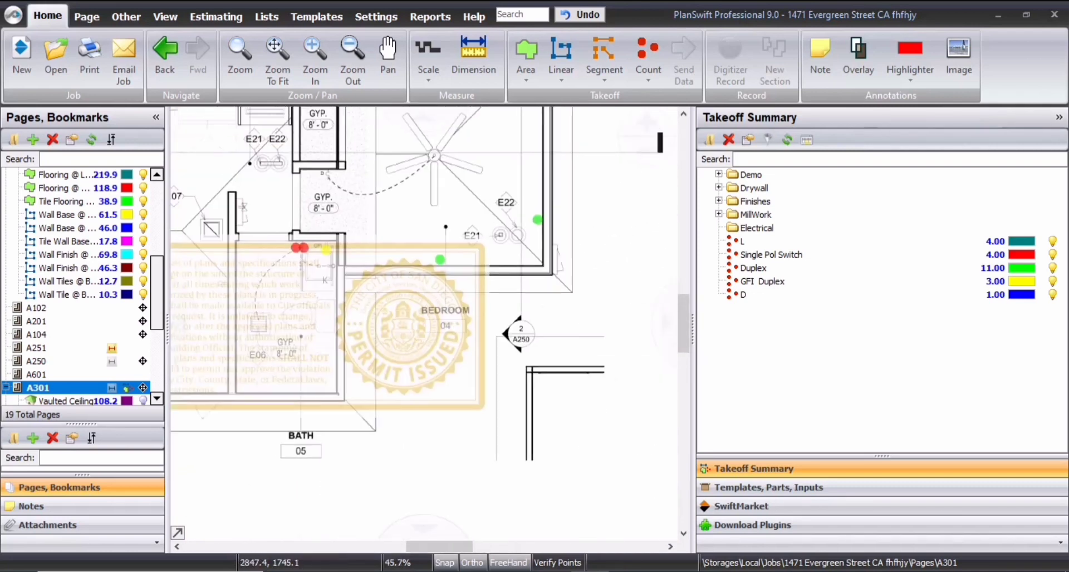
Step: Create a count takeoff named K, mark the bathroom vanity fixture and finish the count
left_click(643, 47)
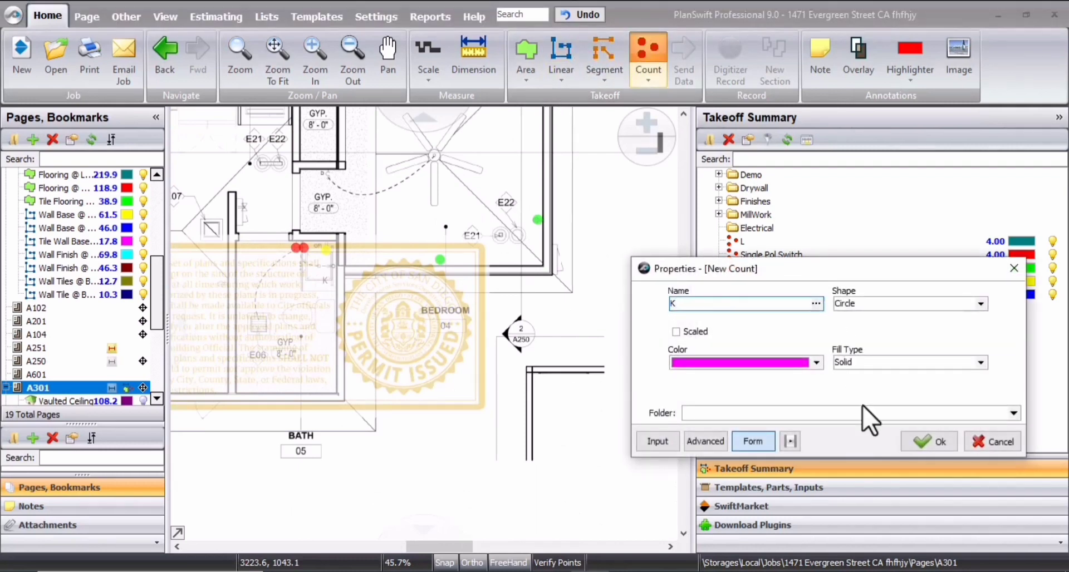
left_click(929, 440)
scroll(329, 274, "up", 5)
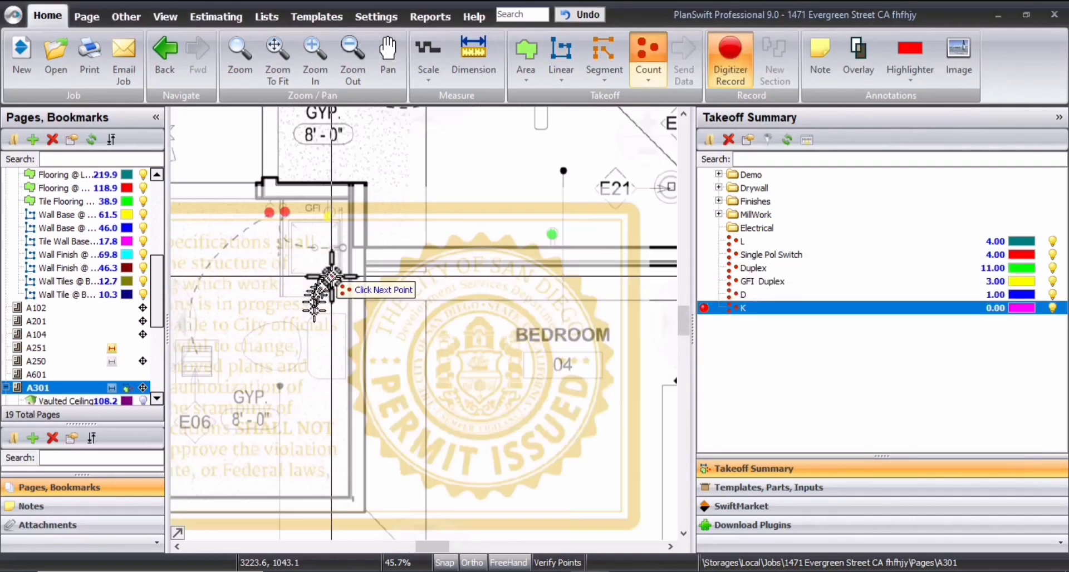
left_click(328, 274)
scroll(329, 274, "down", 2)
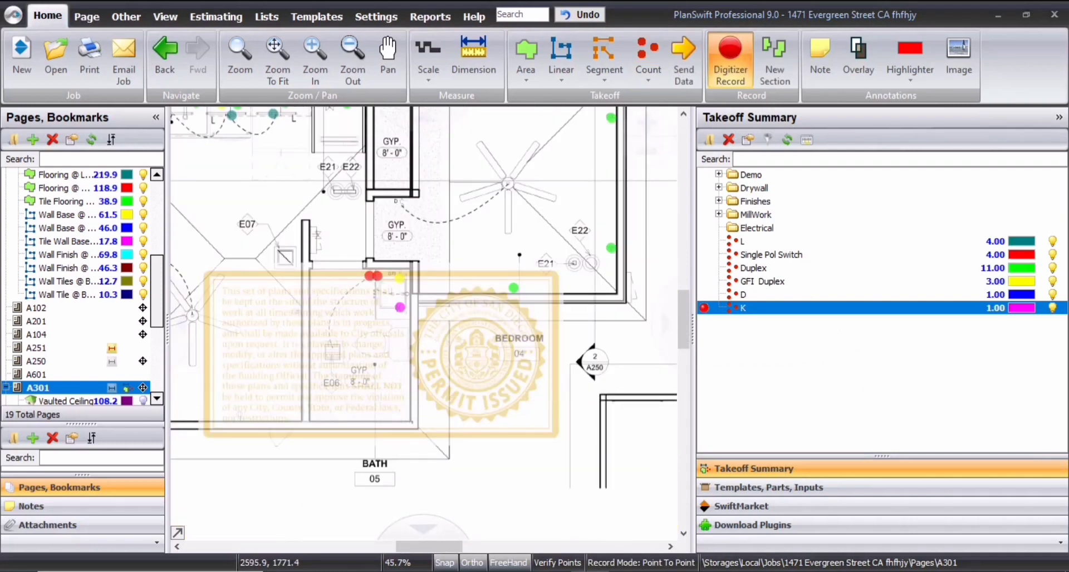
left_click_drag(367, 396, 434, 416)
key("Escape")
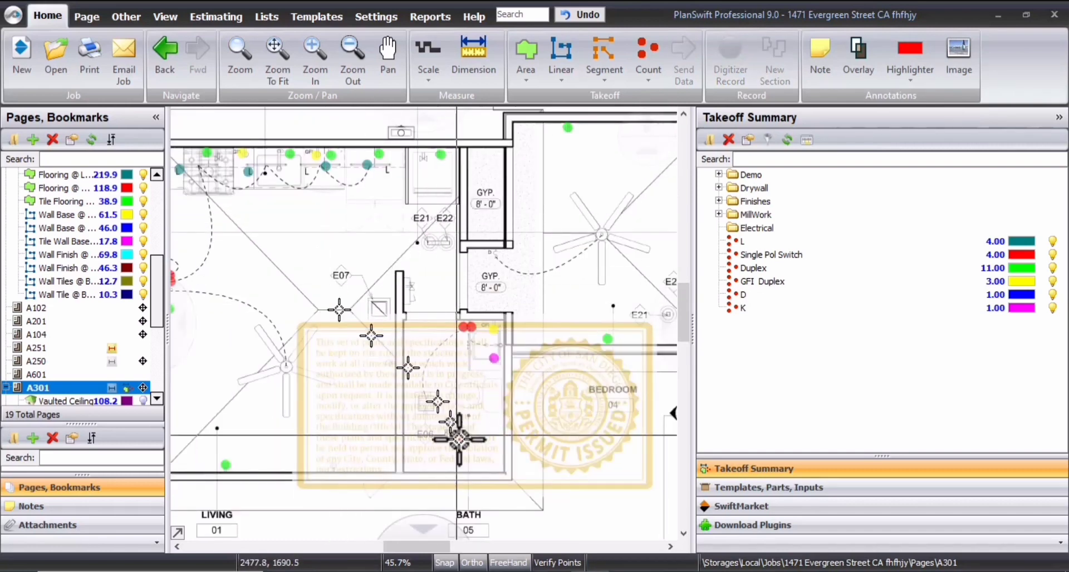
Step: Create a count takeoff named E07 and mark the exhaust fan at the E07 tag in the living area
left_click(643, 48)
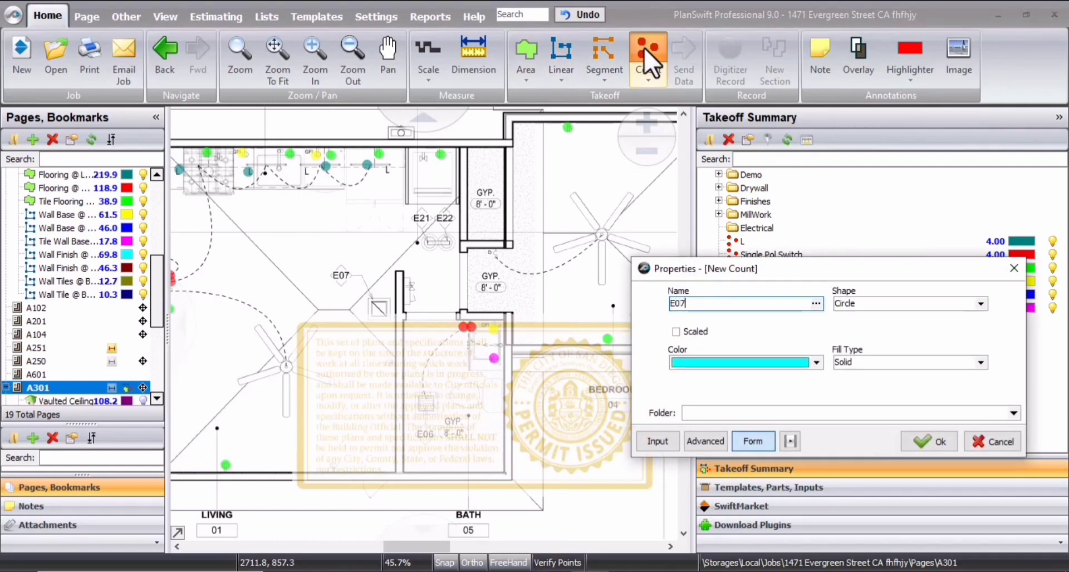
left_click(930, 439)
left_click(378, 308)
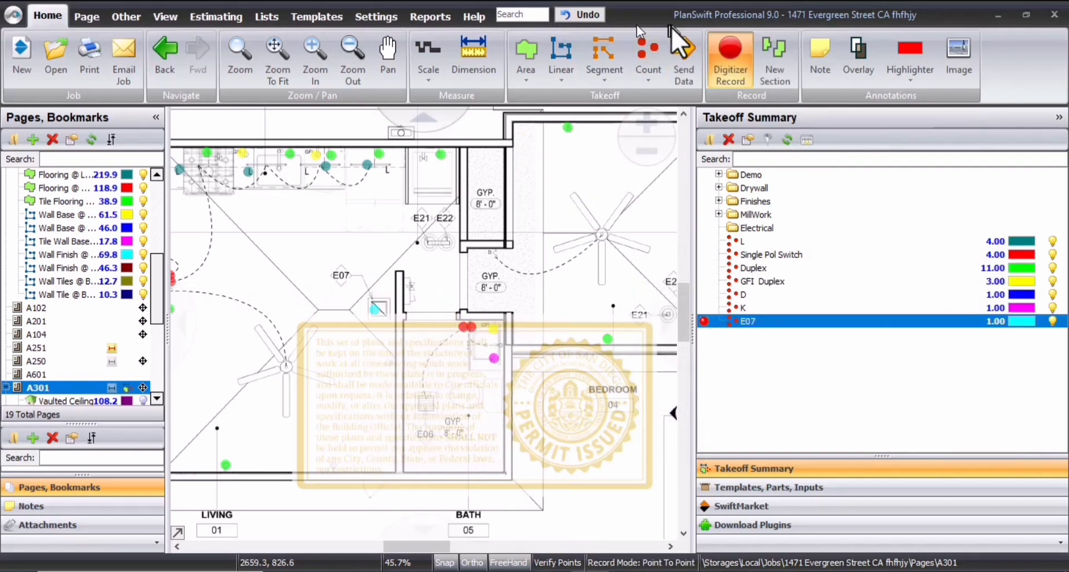
Step: Create a count takeoff named E21 and mark the E21 tag below the laundry
left_click(646, 45)
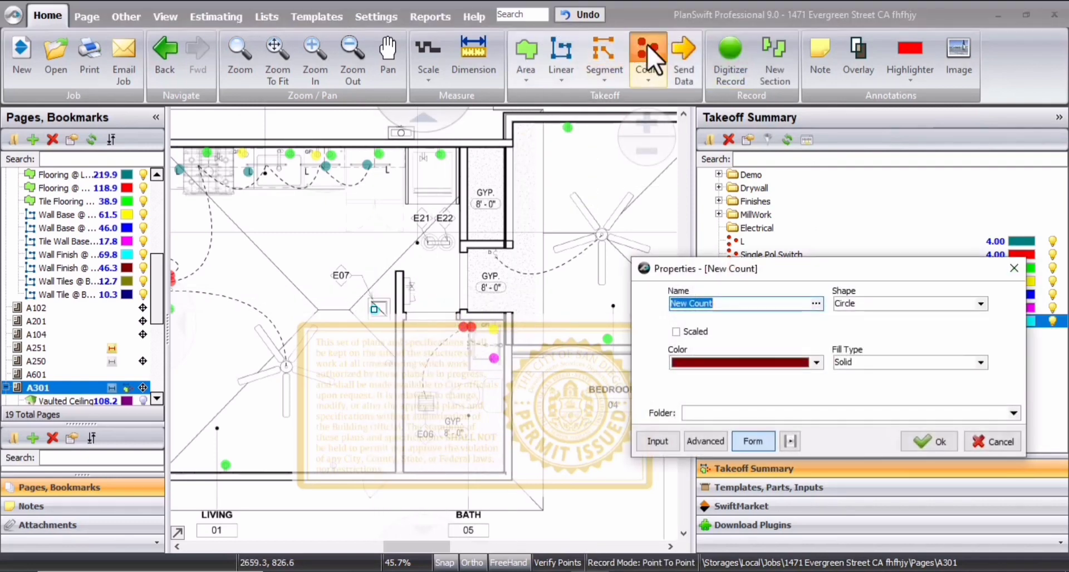
type("E21")
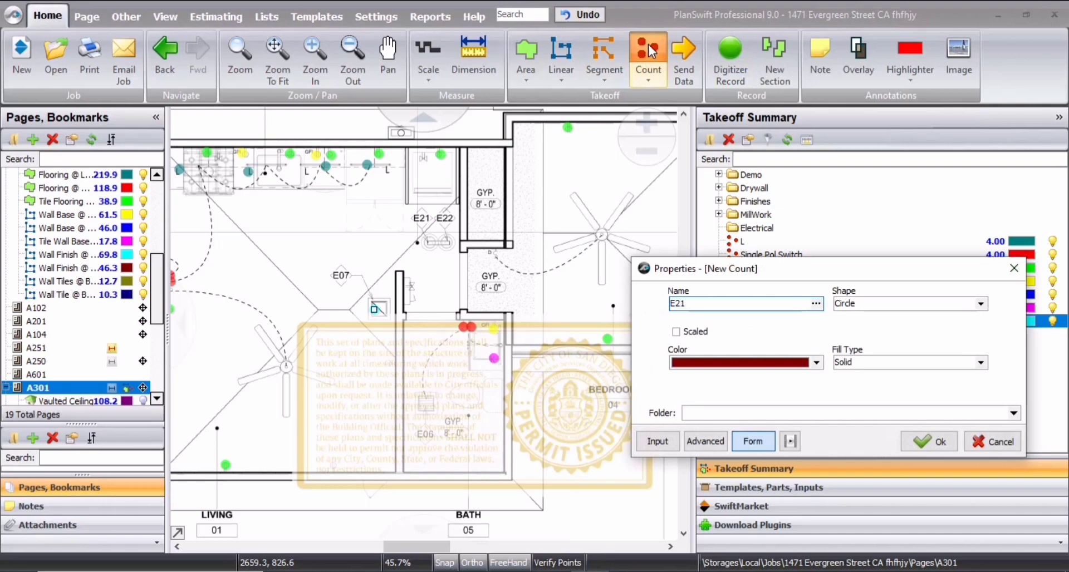
left_click(935, 447)
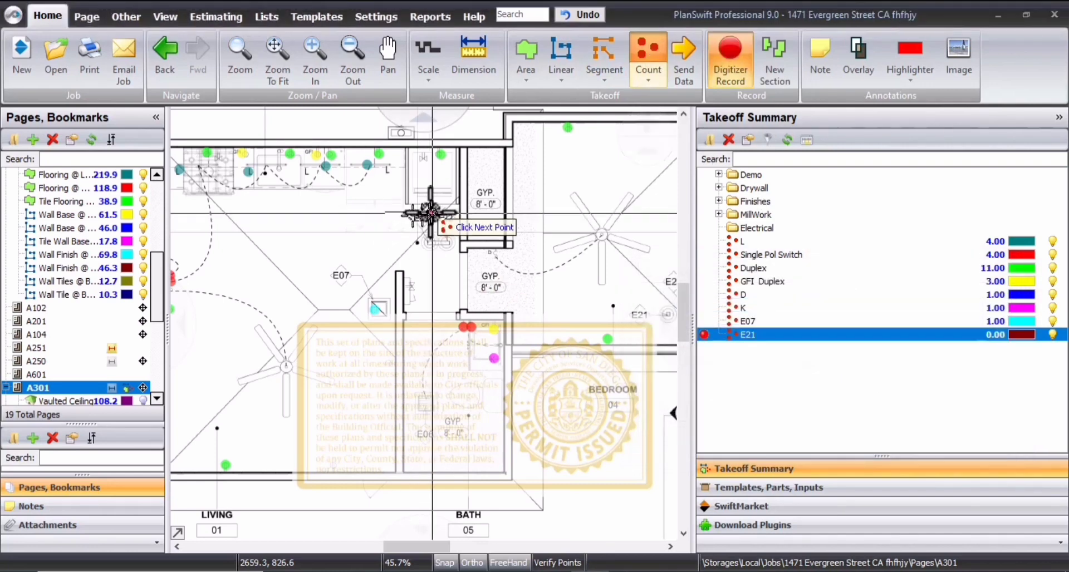
Step: Create a count takeoff named E22 and mark the E22 tag below the laundry
left_click(642, 46)
type("E22")
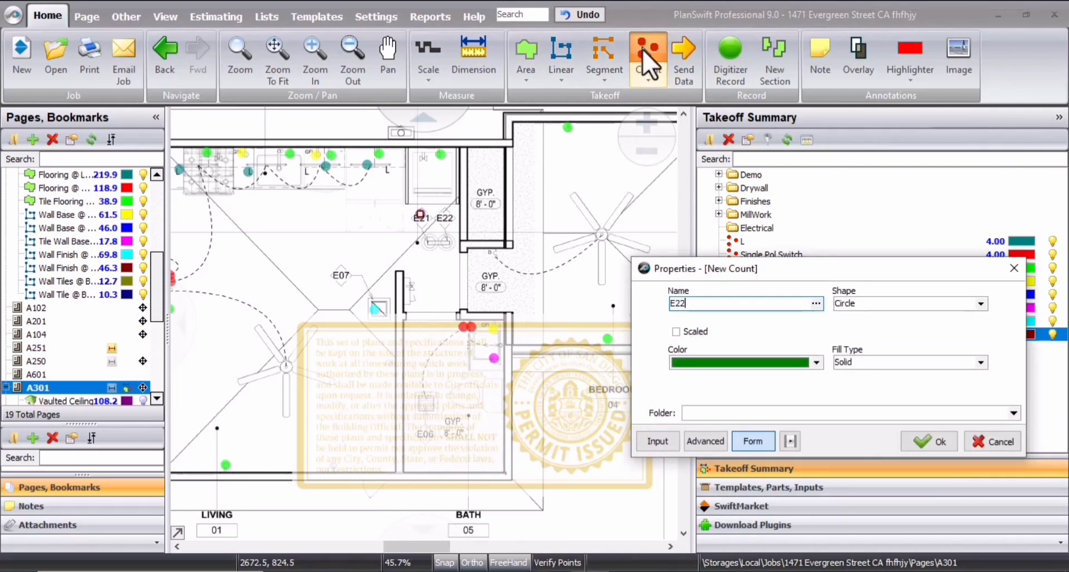
key("Return")
Step: Review the key notes and equipment legend entries for E06, E07, E21 and E22
scroll(431, 281, "down", 4)
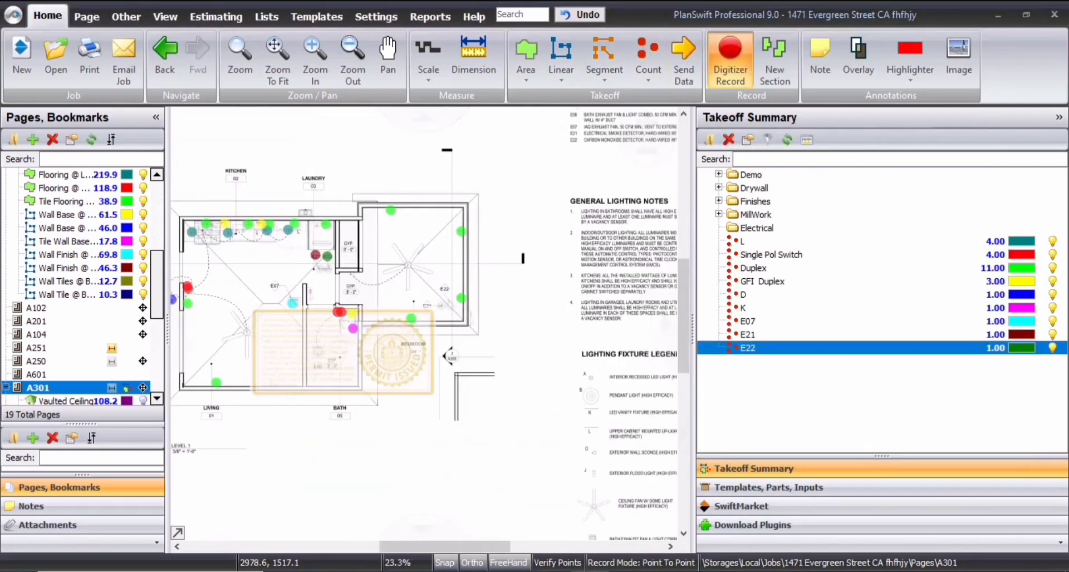
scroll(351, 282, "up", 8)
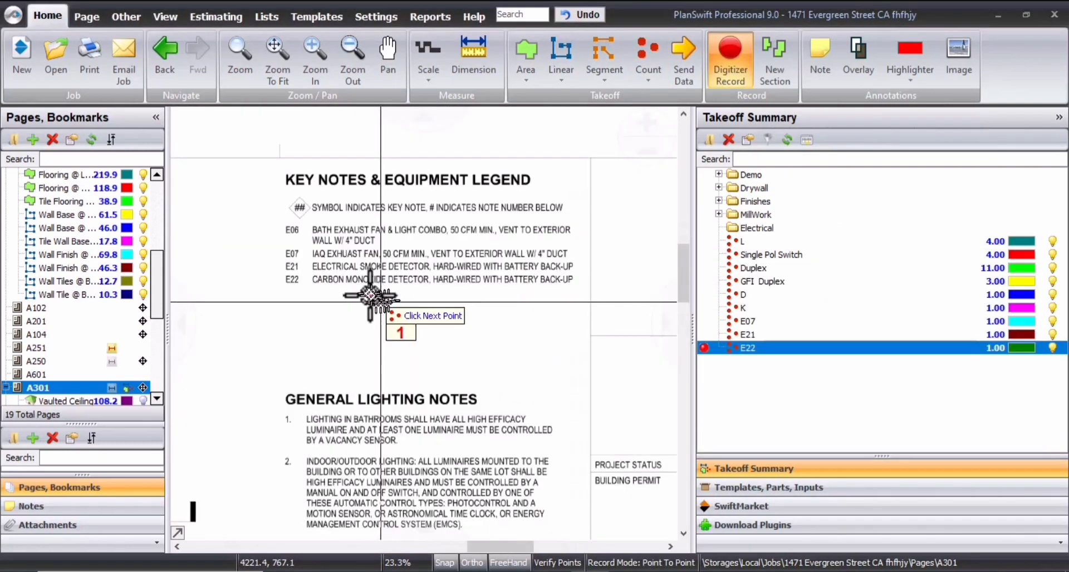
left_click_drag(350, 281, 310, 304)
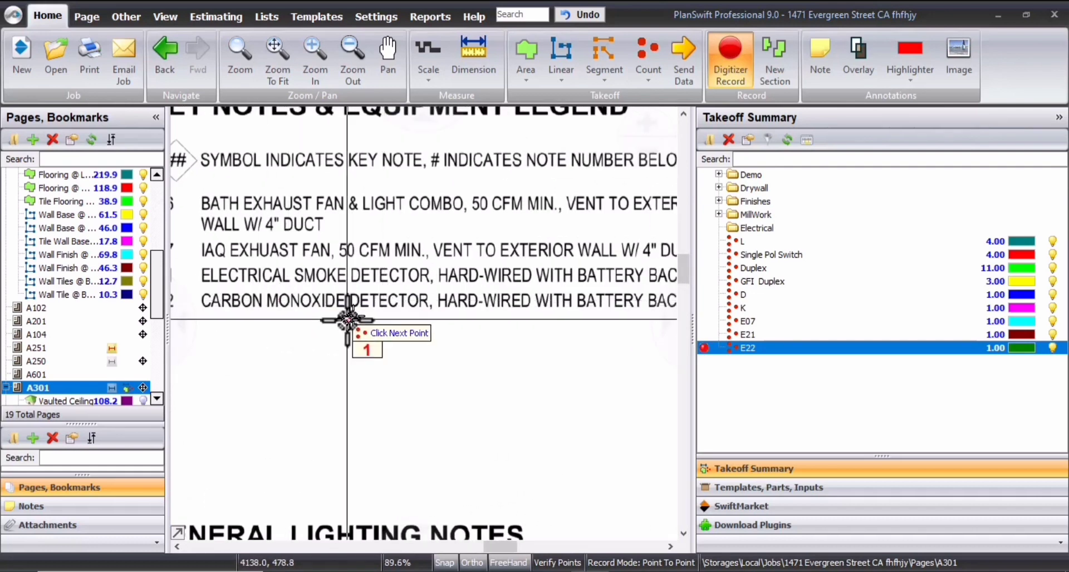
left_click_drag(281, 340, 350, 321)
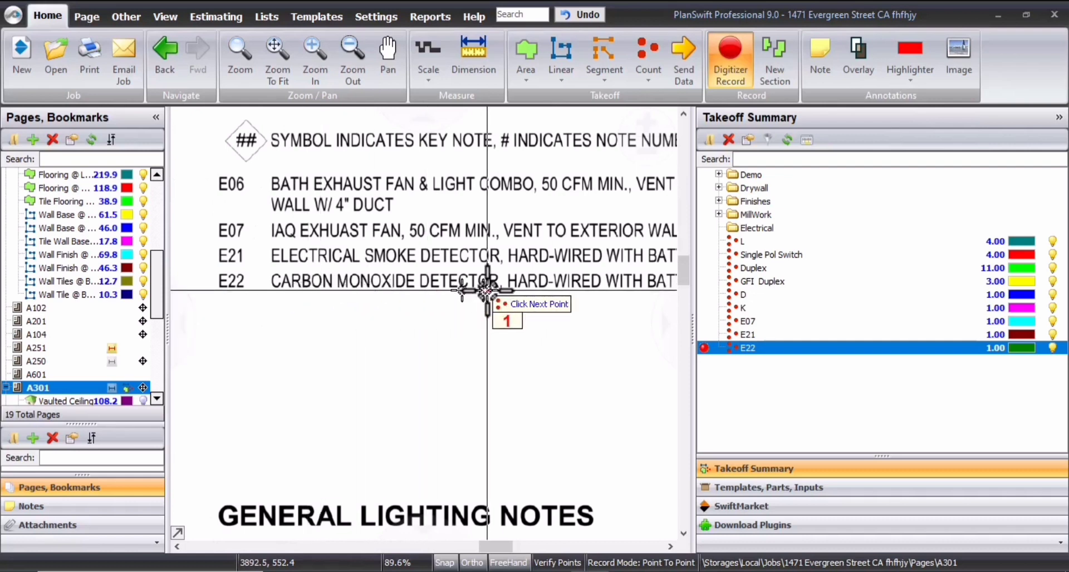
scroll(375, 326, "down", 1)
scroll(372, 279, "up", 1)
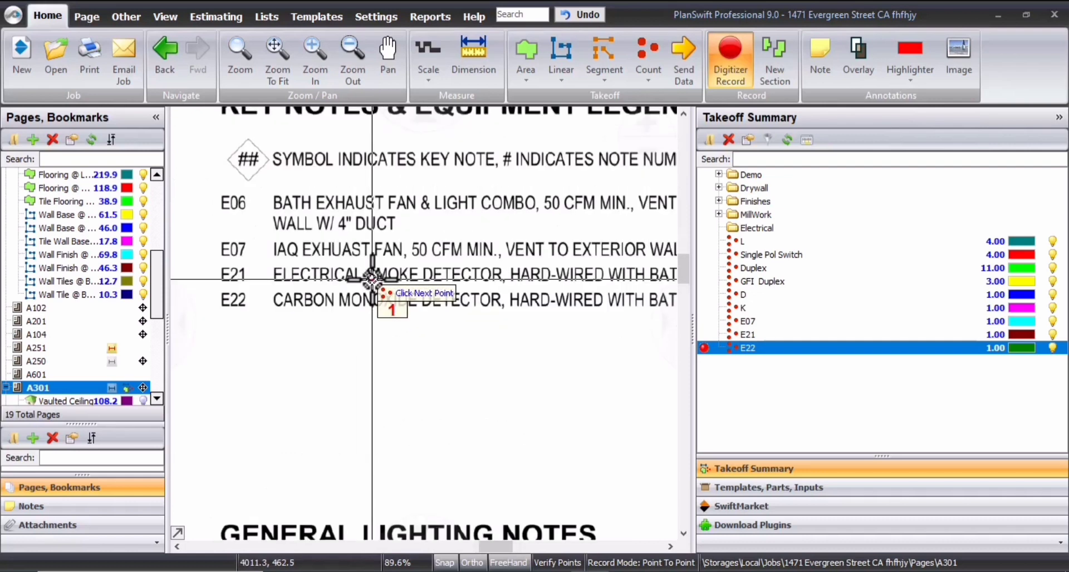
scroll(407, 313, "down", 1)
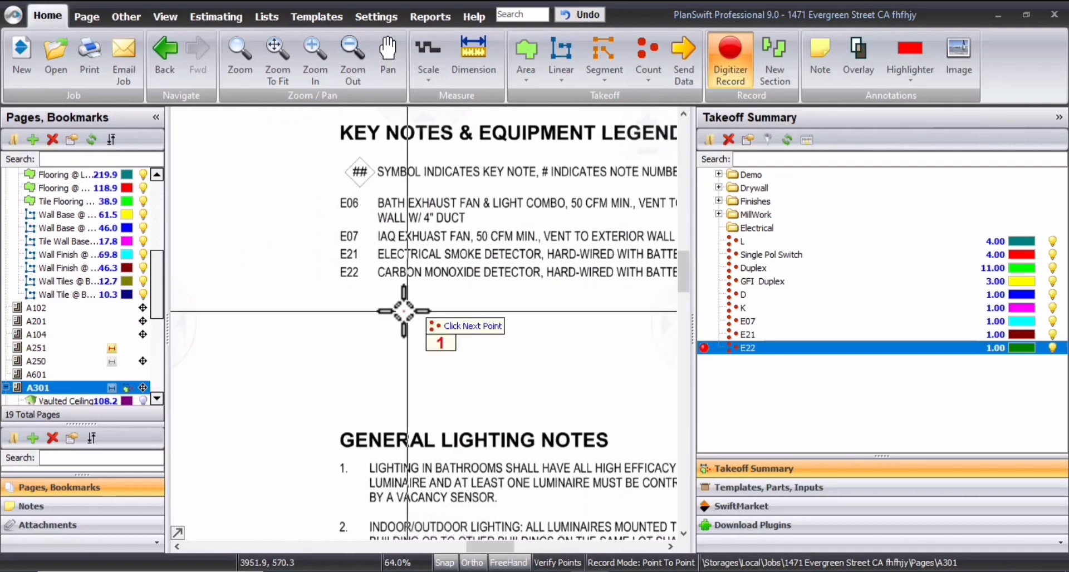
left_click_drag(392, 313, 729, 127)
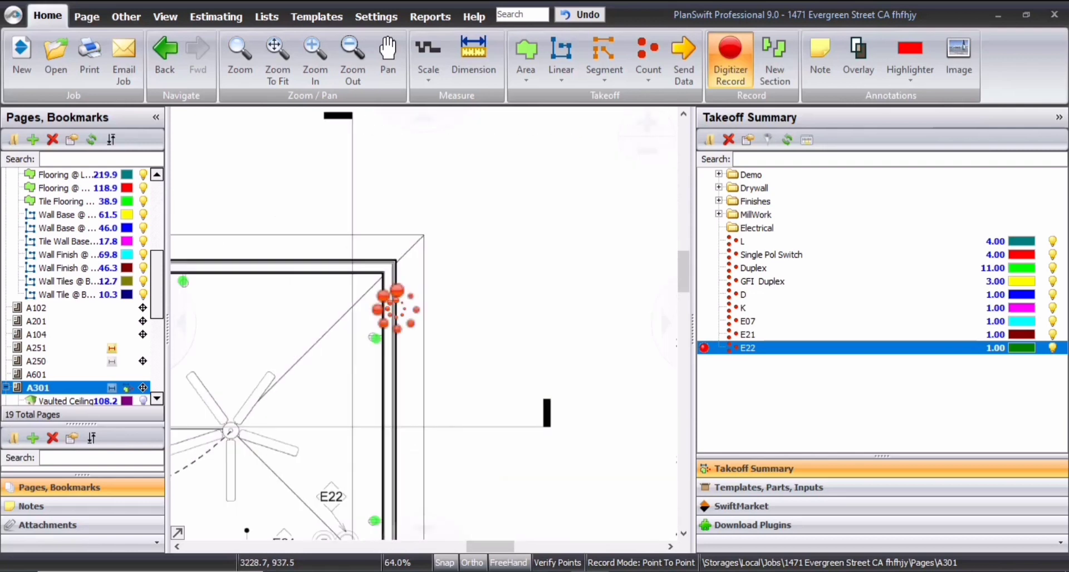
Step: Create a count takeoff named E06 and mark the exhaust fan at the E06 tag in the bath
scroll(397, 307, "down", 2)
left_click_drag(408, 349, 507, 255)
scroll(331, 410, "up", 3)
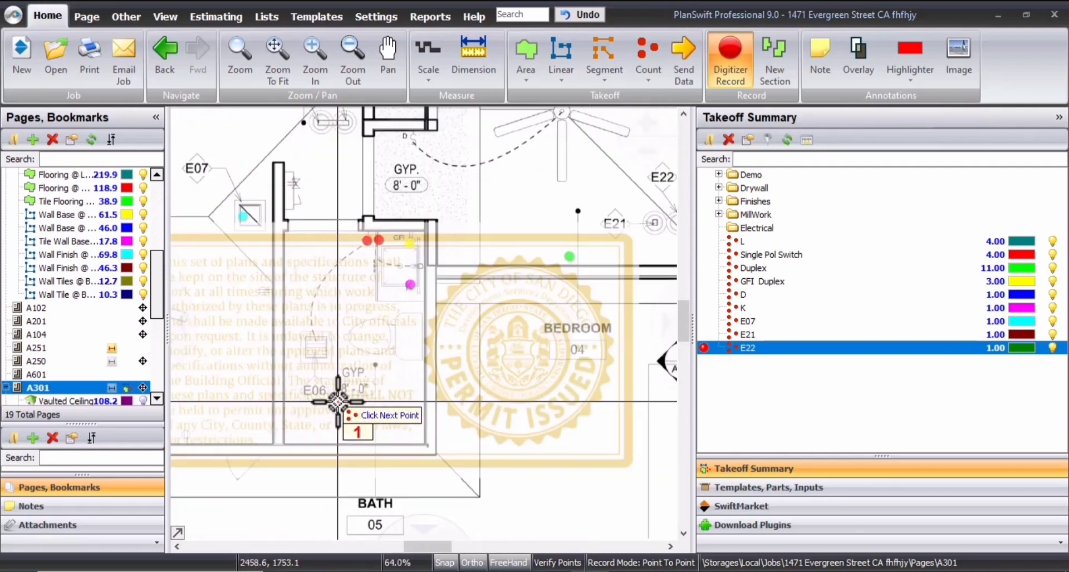
left_click_drag(337, 405, 451, 405)
key("Escape")
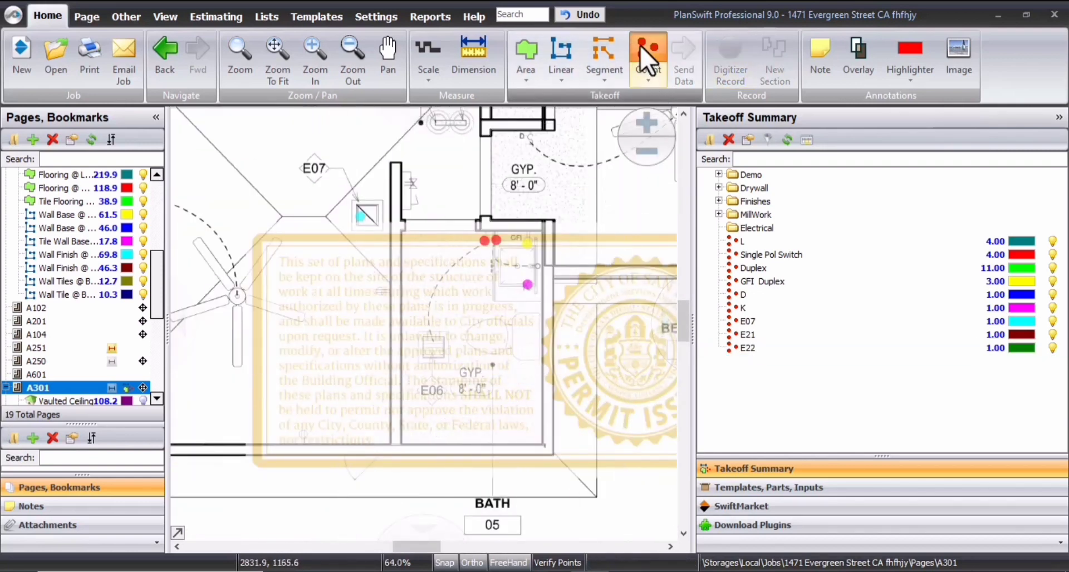
left_click(642, 48)
type("E06")
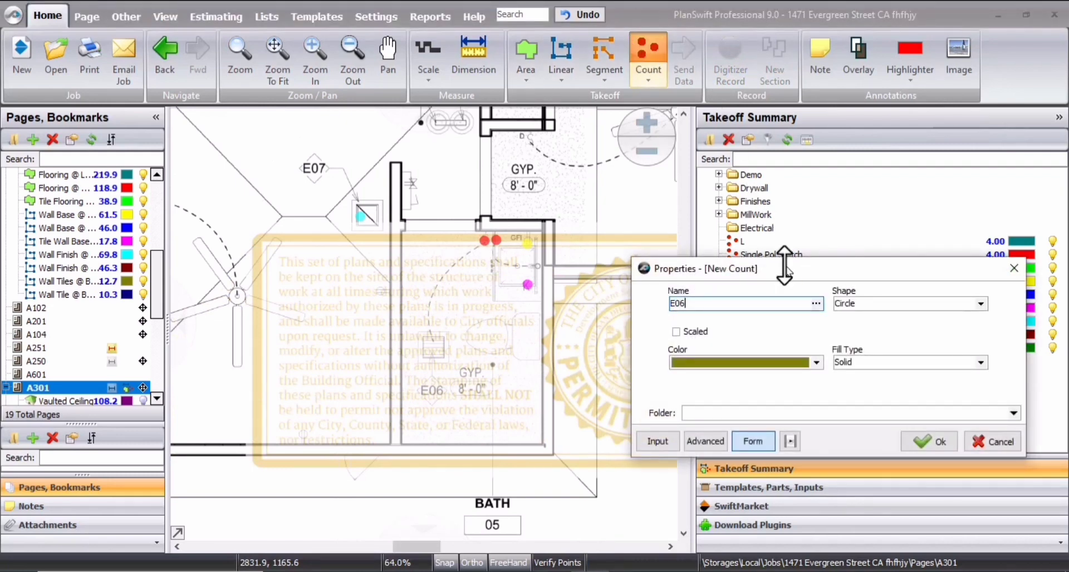
left_click(930, 445)
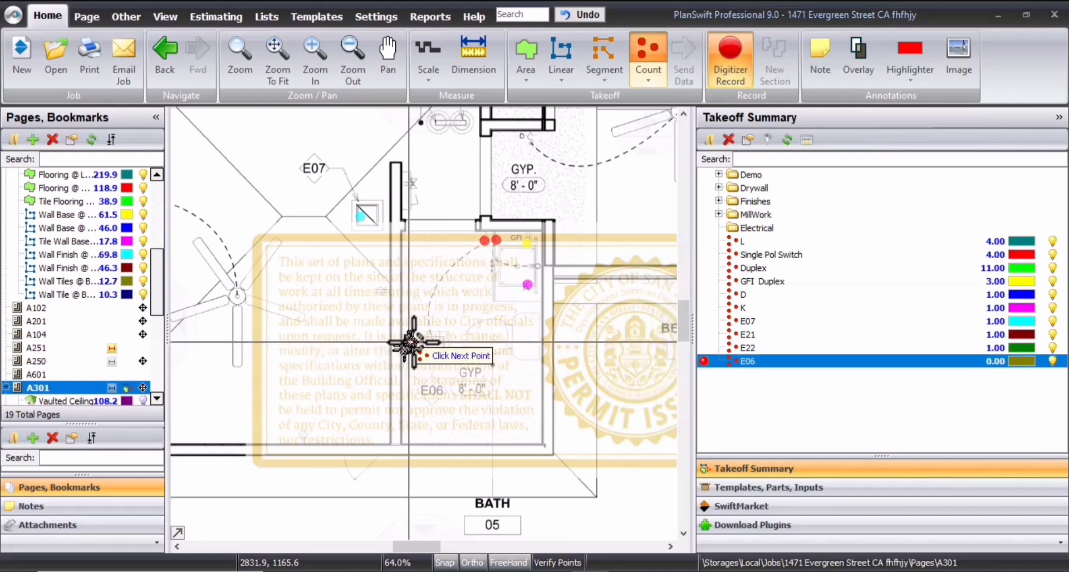
left_click(433, 343)
scroll(554, 350, "down", 2)
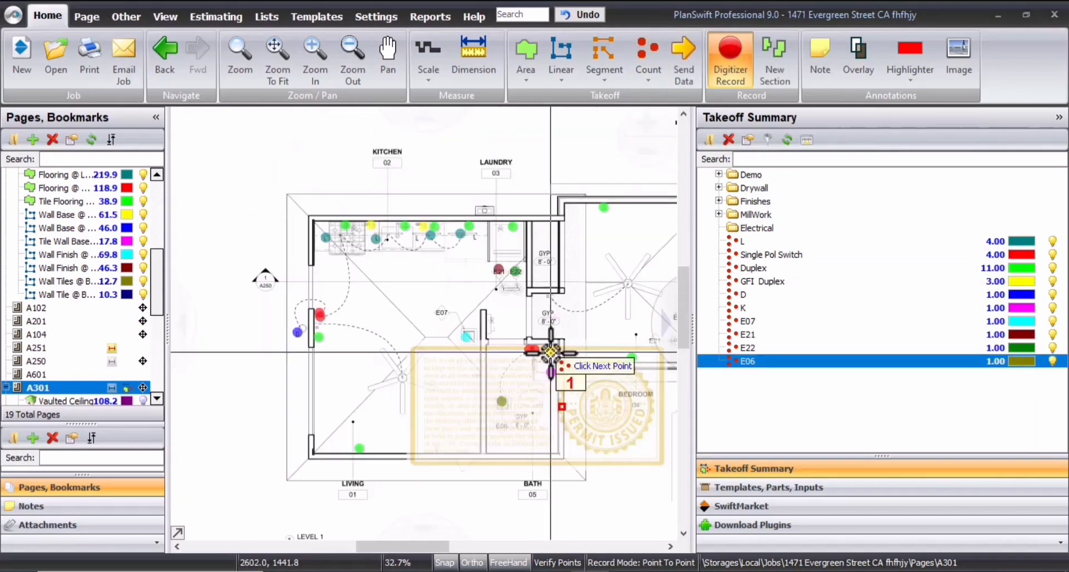
Step: Create a count takeoff named Ceiling Fan and mark the fans in the living area and the bedroom
scroll(411, 270, "up", 1)
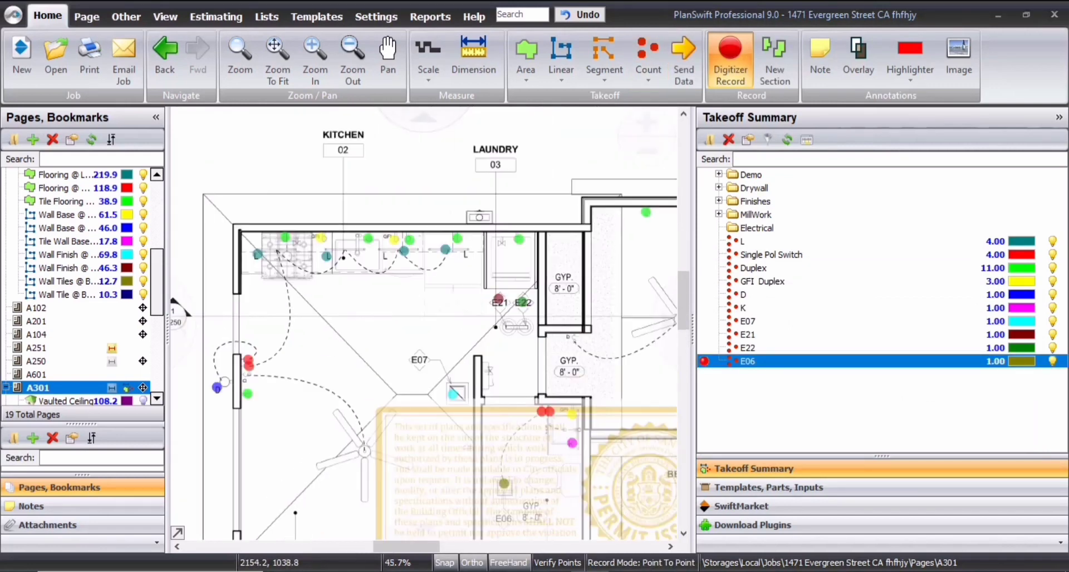
left_click_drag(412, 312, 447, 234)
left_click_drag(634, 270, 583, 257)
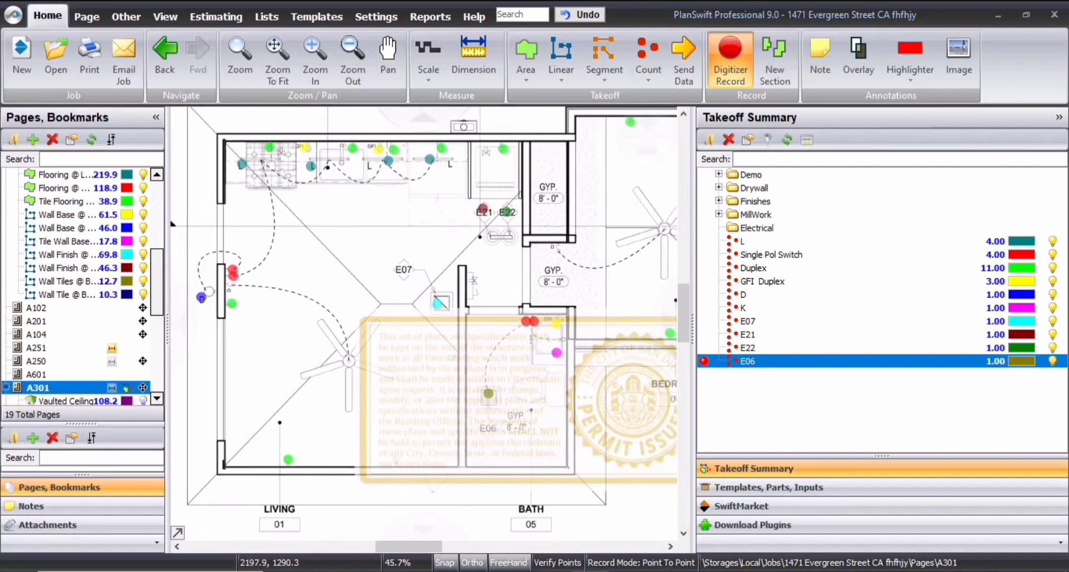
key("Escape")
left_click(653, 55)
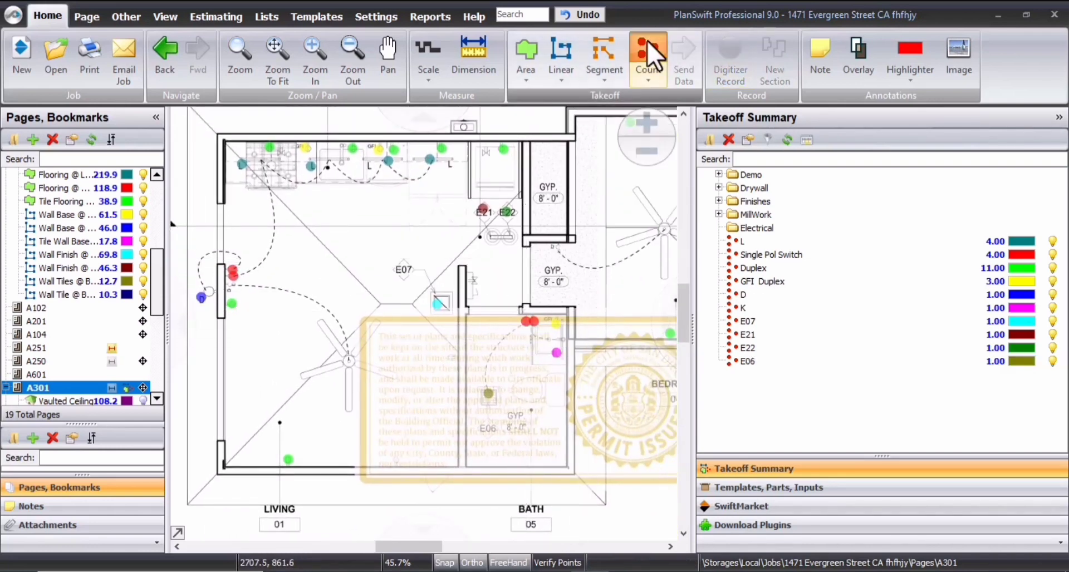
type("Ceiling Fan")
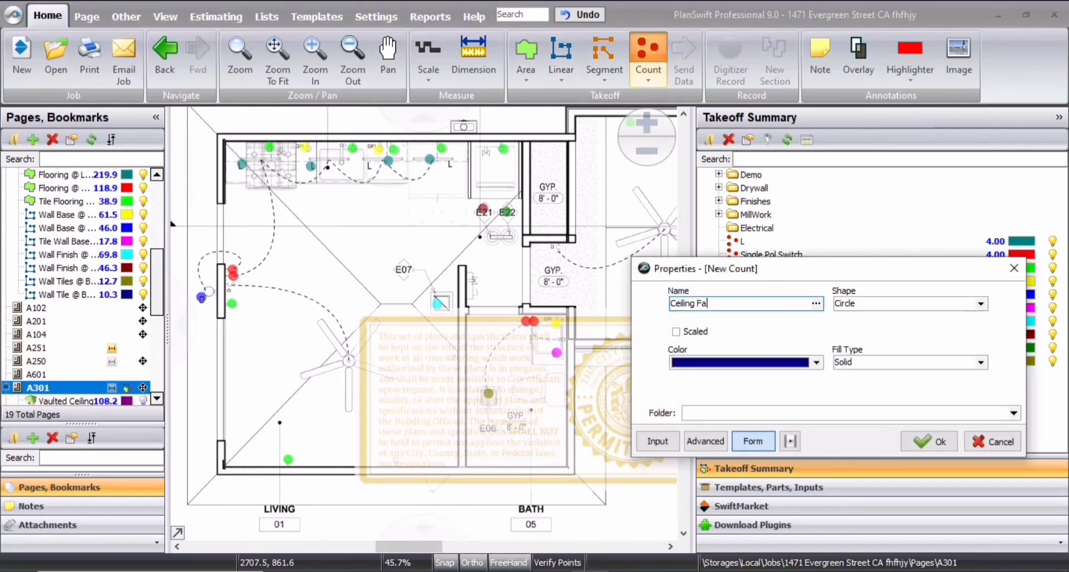
left_click(924, 442)
scroll(535, 318, "down", 2)
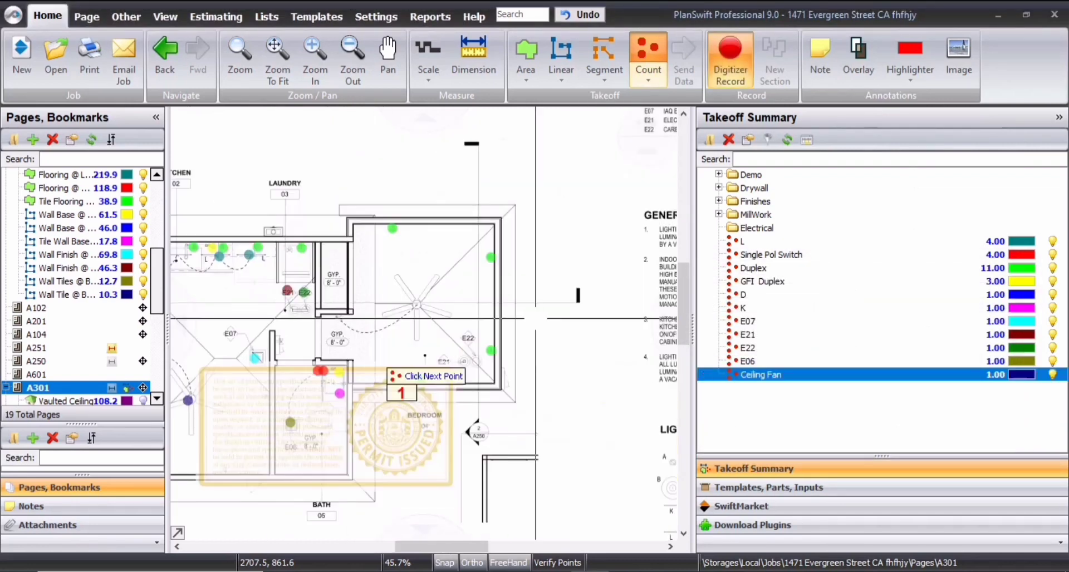
left_click(416, 304)
scroll(442, 342, "up", 3)
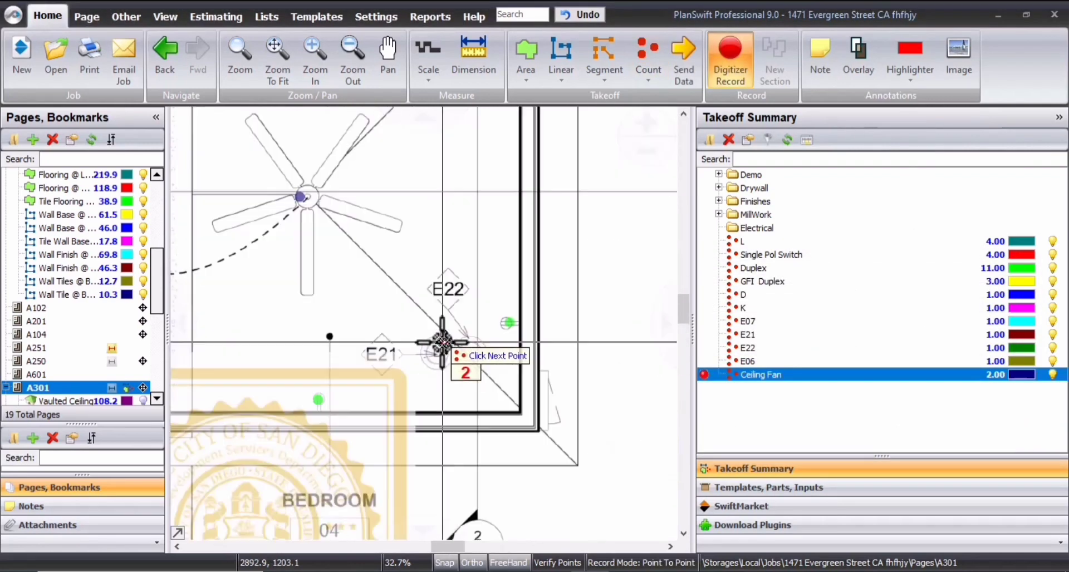
left_click_drag(398, 342, 300, 311)
key("Escape")
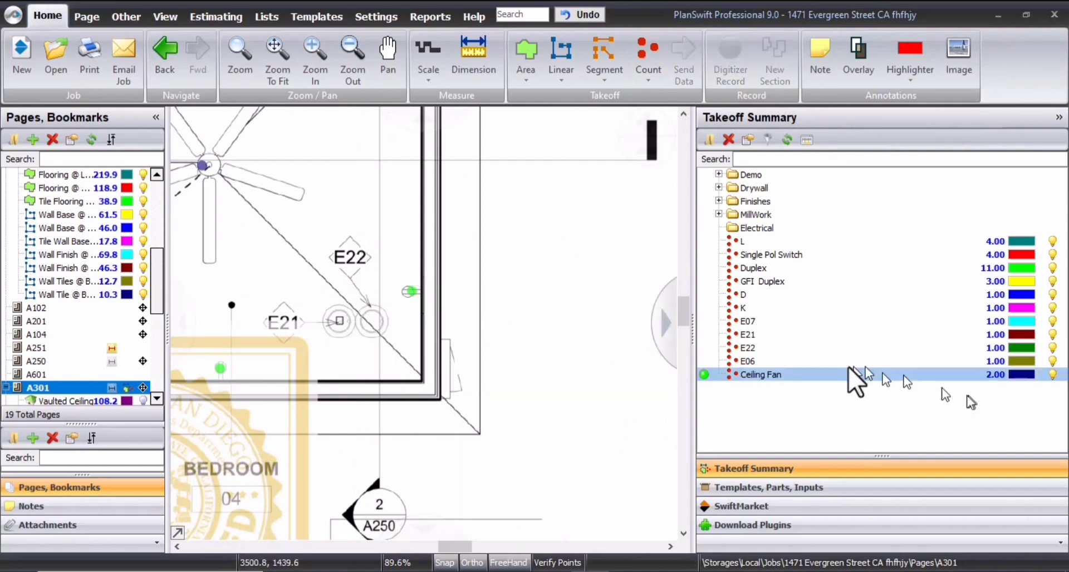
Step: Resume the existing E22 and E21 counts and mark the two tagged detectors in the bedroom's lower corner
left_click(723, 351)
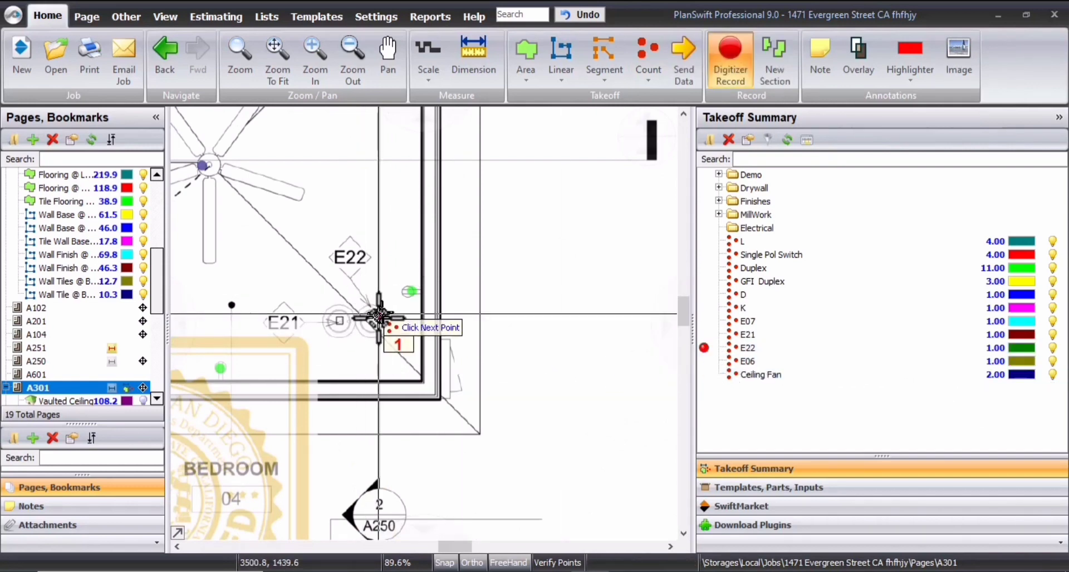
left_click(378, 323)
left_click(703, 334)
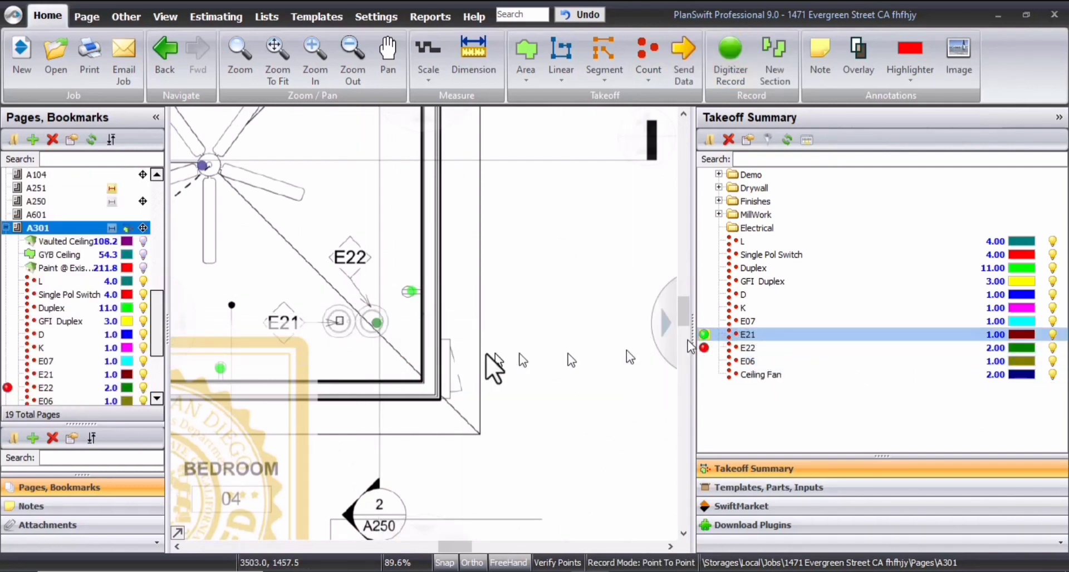
left_click(338, 326)
scroll(539, 354, "down", 4)
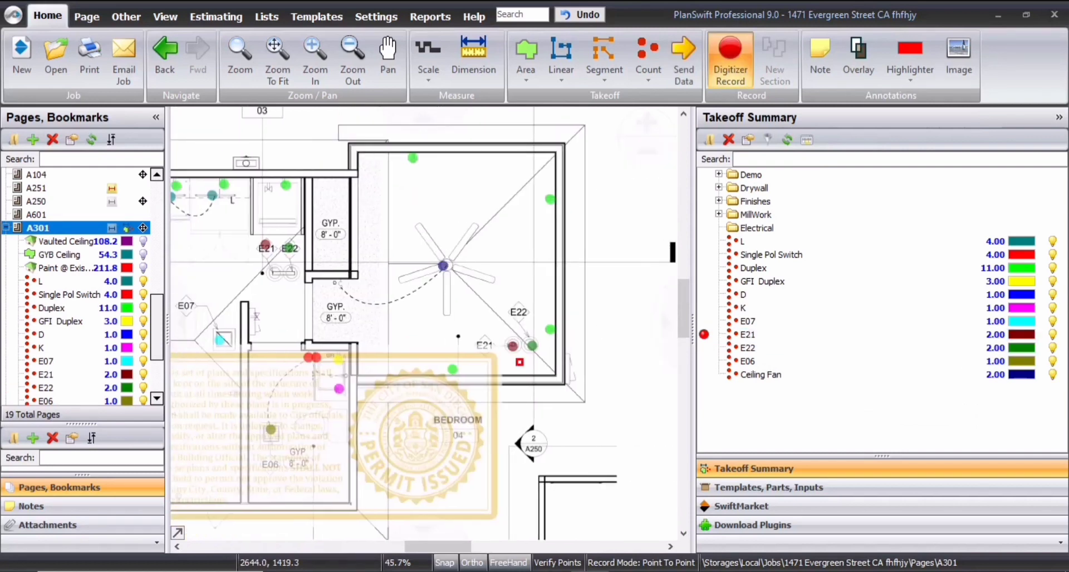
scroll(331, 417, "up", 4)
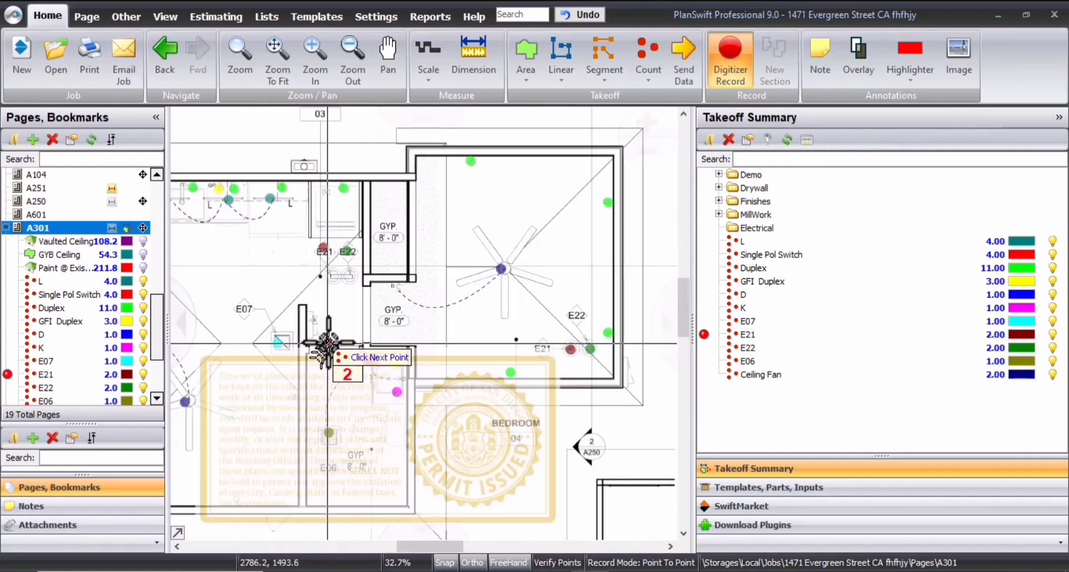
key("Escape")
Step: Create a count takeoff named Electrical Not Mentioned and mark the unlabelled symbol beside the laundry receptacle
left_click_drag(338, 257, 363, 304)
scroll(404, 277, "down", 1)
left_click_drag(406, 277, 391, 324)
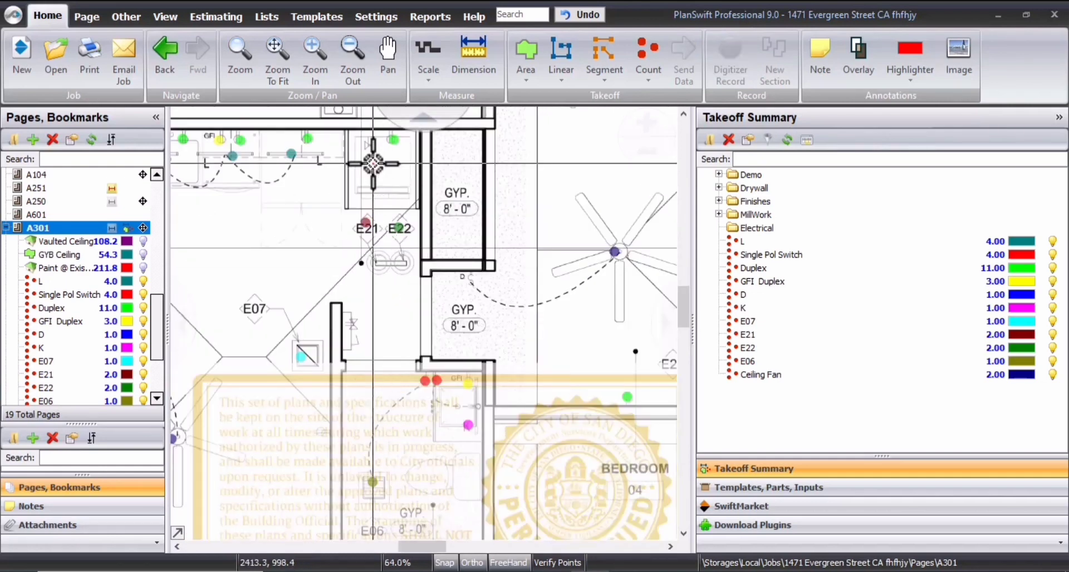
left_click(642, 53)
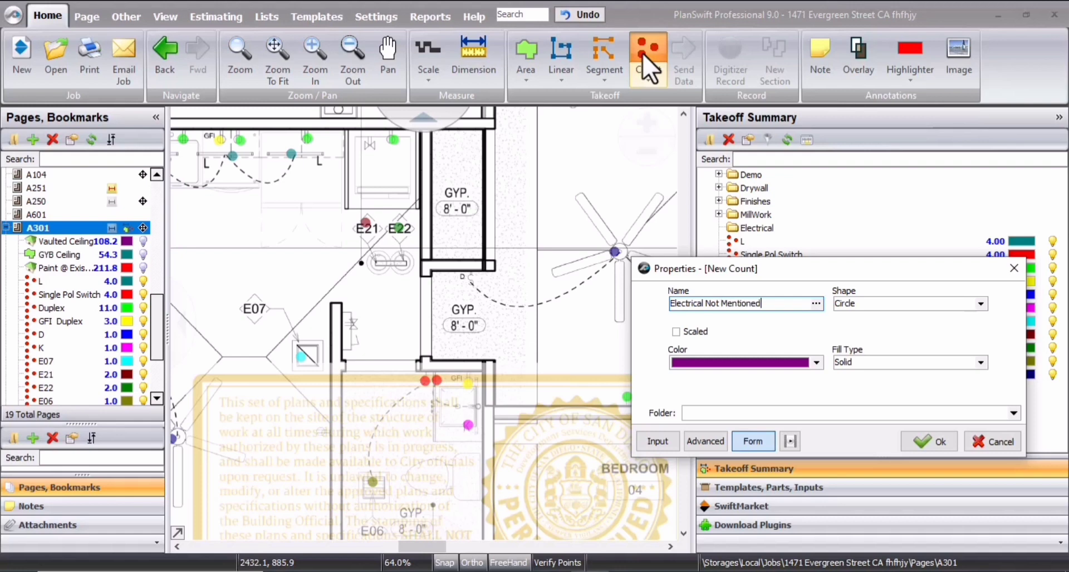
left_click(922, 440)
scroll(366, 142, "up", 4)
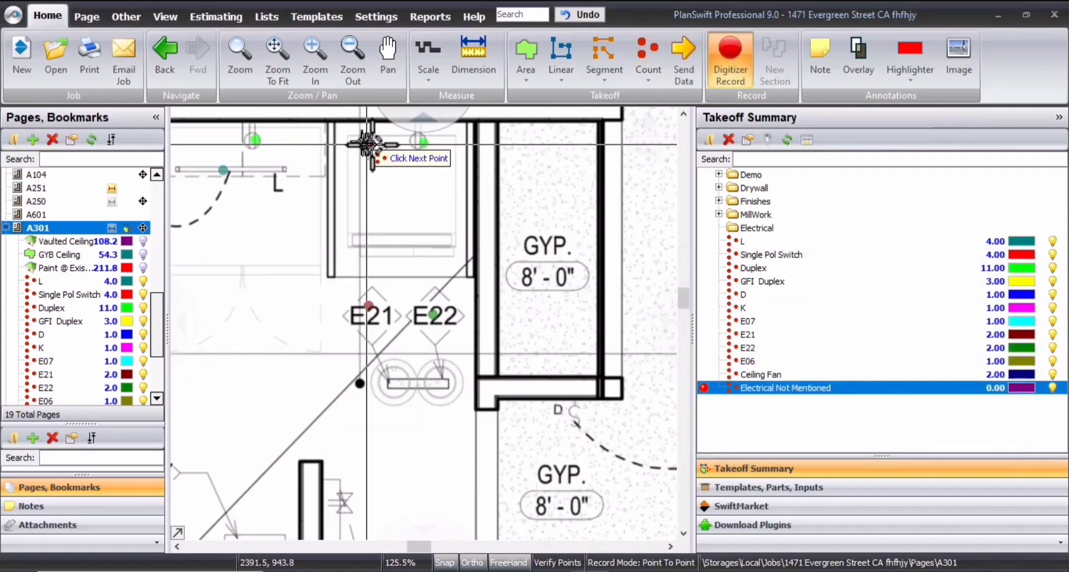
left_click(369, 145)
Step: Add Electrical Not Mentioned marks at the short wall beside E07 and at the kitchen range, ending the count
scroll(378, 190, "down", 3)
scroll(337, 349, "up", 3)
left_click(334, 272)
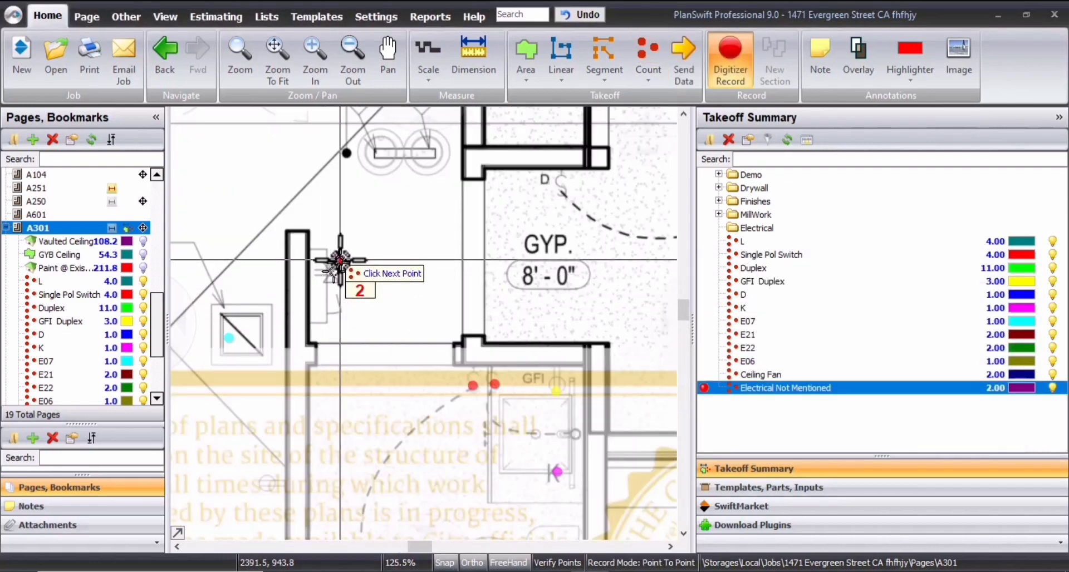
scroll(339, 260, "down", 4)
scroll(334, 240, "up", 3)
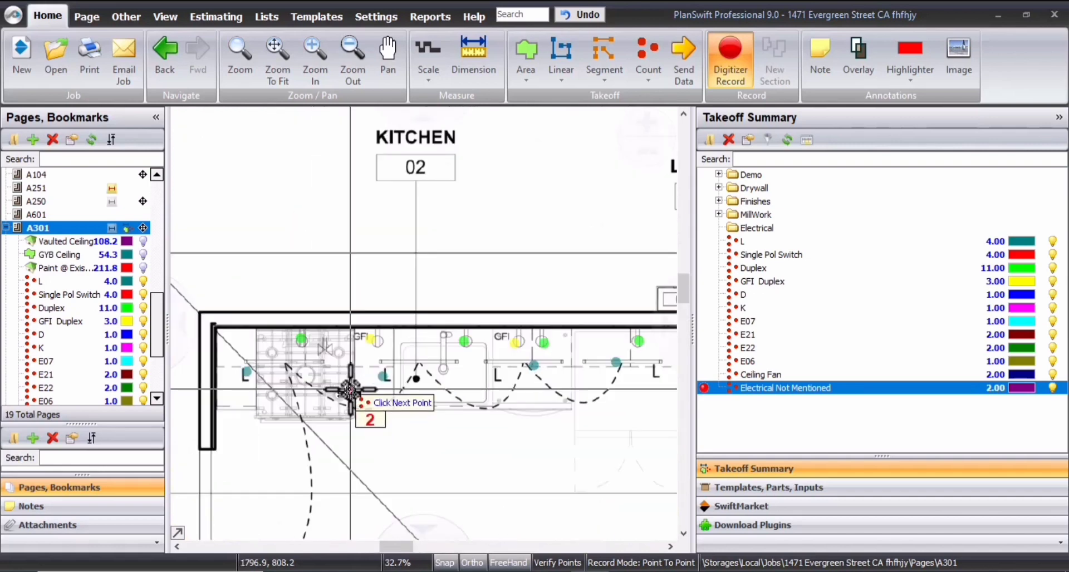
left_click(322, 347)
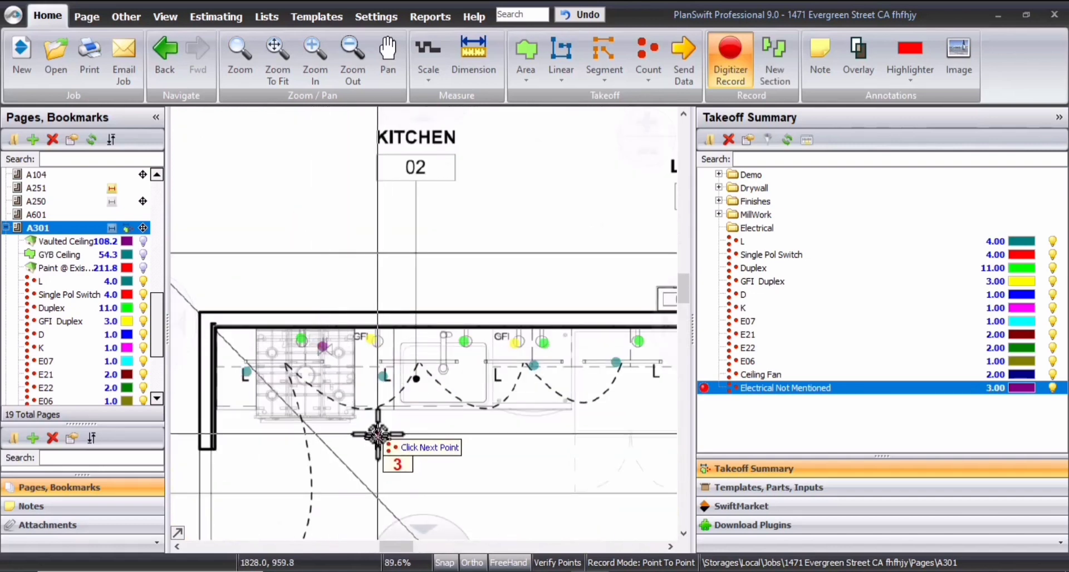
scroll(378, 435, "down", 2)
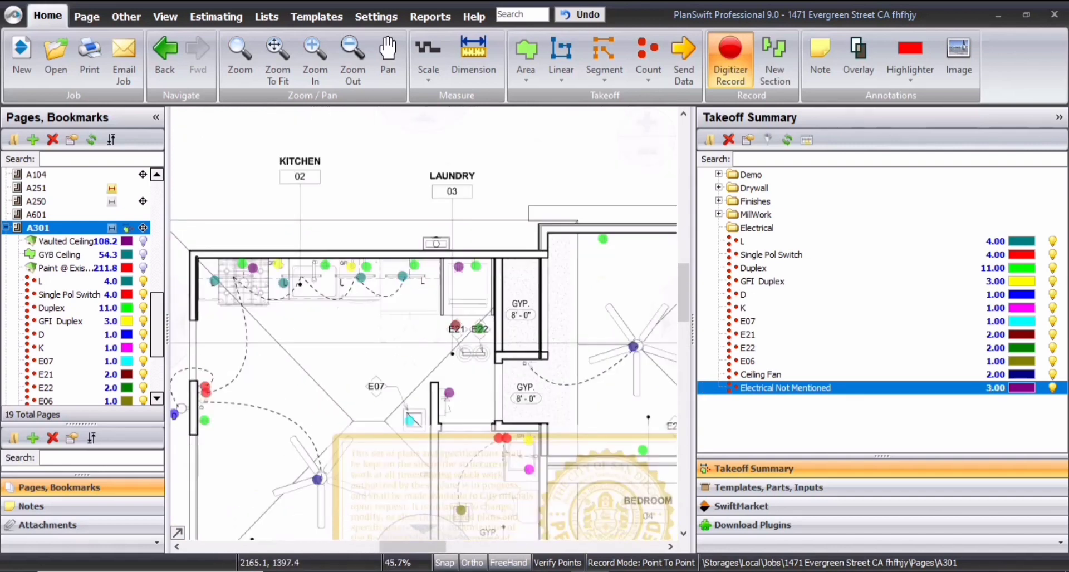
scroll(363, 453, "down", 2)
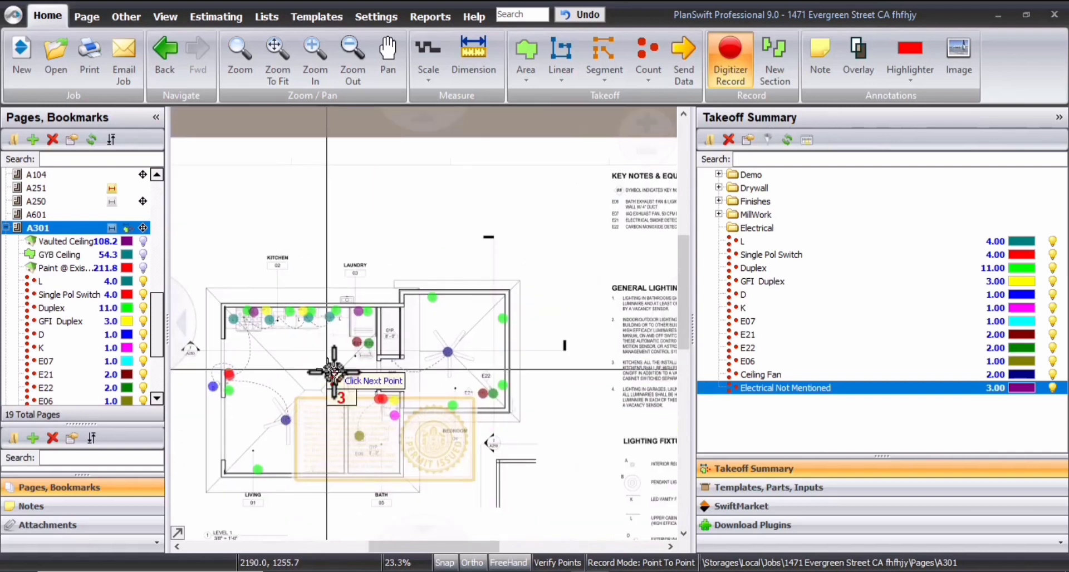
key("Escape")
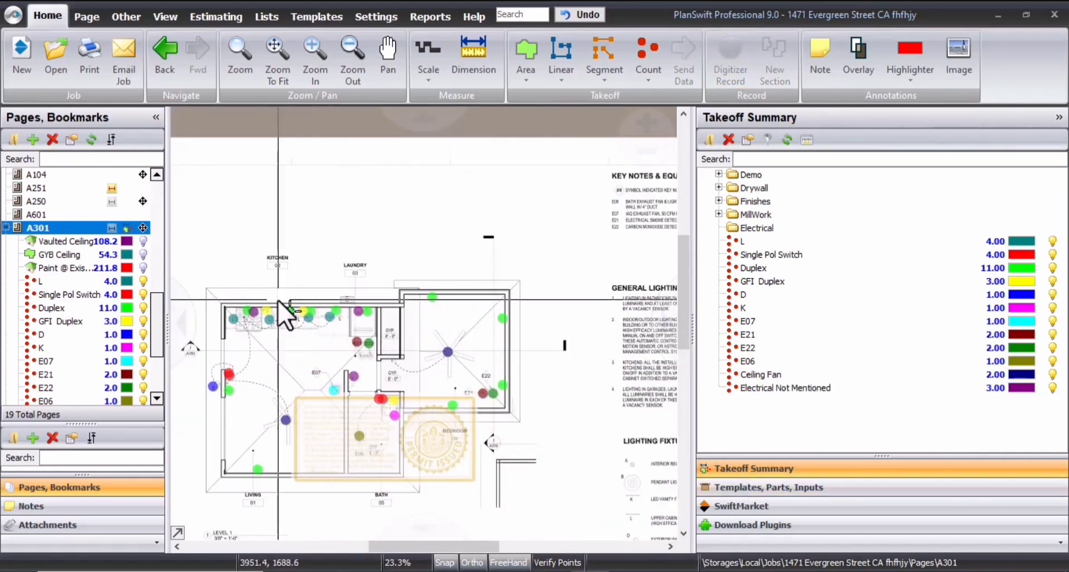
Step: Create an area takeoff named Wiring Area and start its outline at the kitchen's upper-left inside corner
left_click(528, 45)
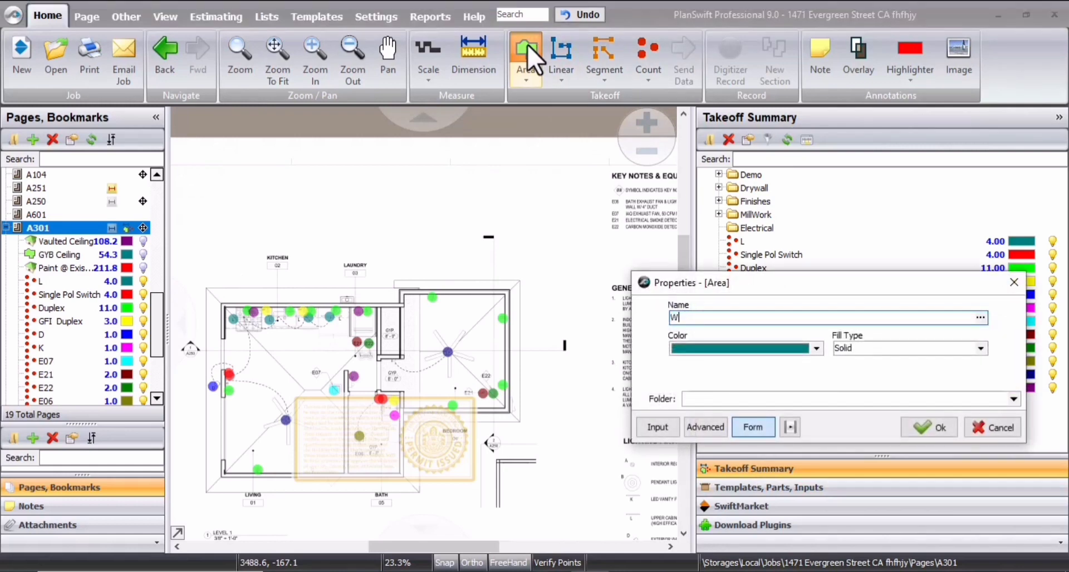
type("Wiring Ar")
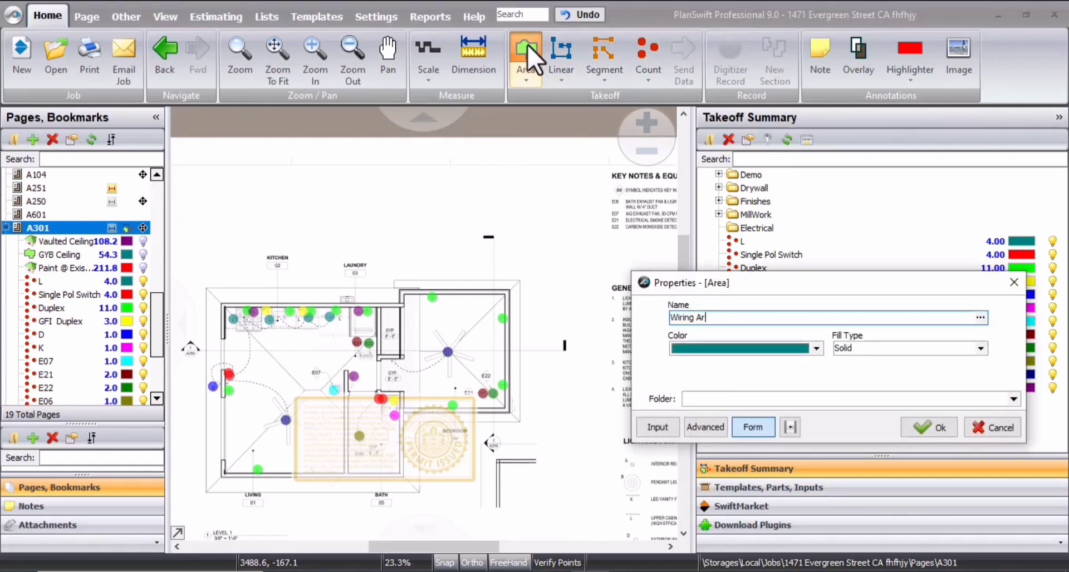
type("ea")
key("Return")
scroll(220, 322, "up", 6)
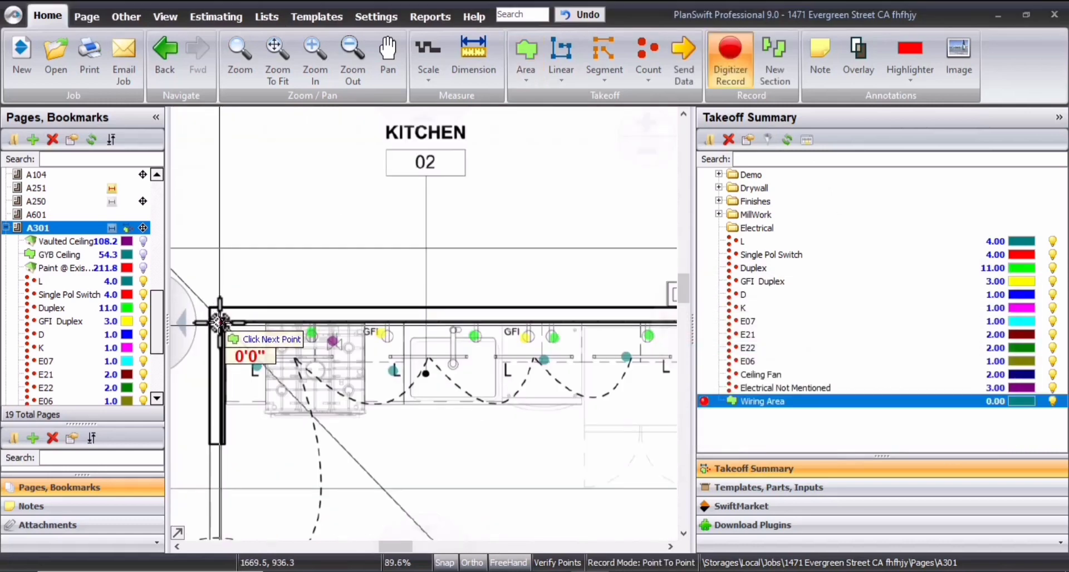
Step: Trace the Wiring Area along the kitchen and laundry's upper wall and around the bedroom's upper and right walls
scroll(220, 323, "down", 3)
scroll(473, 323, "up", 3)
scroll(500, 359, "up", 1)
scroll(428, 357, "down", 1)
left_click(481, 340)
left_click(482, 295)
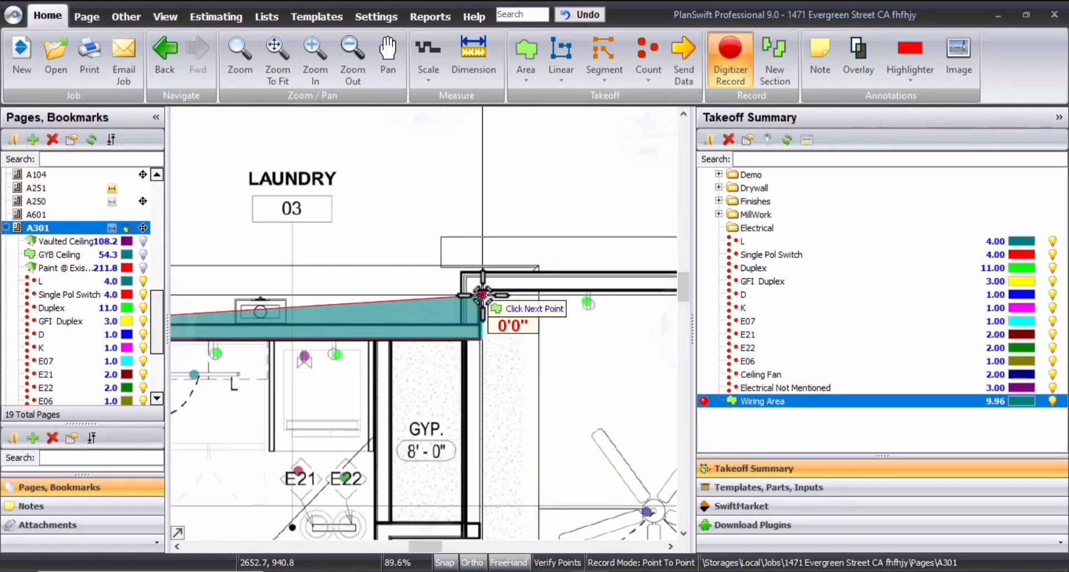
scroll(482, 296, "down", 5)
scroll(534, 303, "up", 2)
scroll(445, 315, "up", 4)
left_click(413, 271)
scroll(412, 345, "down", 4)
scroll(456, 445, "up", 3)
left_click(455, 266)
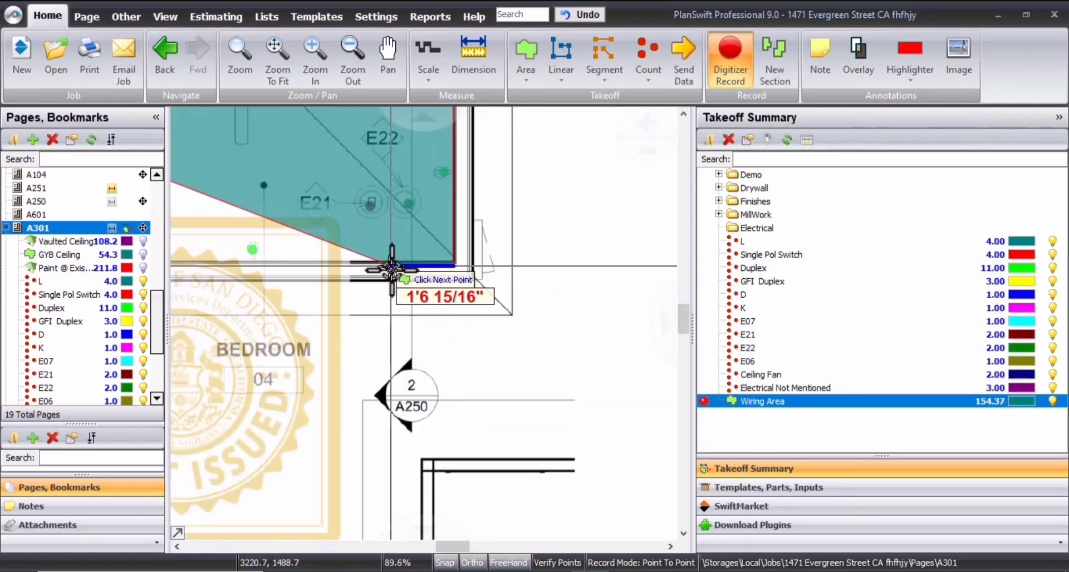
Step: Complete the Wiring Area outline along the bedroom's lower wall, the bath's right wall and the living area's lower wall
scroll(390, 268, "down", 4)
scroll(267, 264, "up", 4)
left_click(429, 274)
left_click(428, 221)
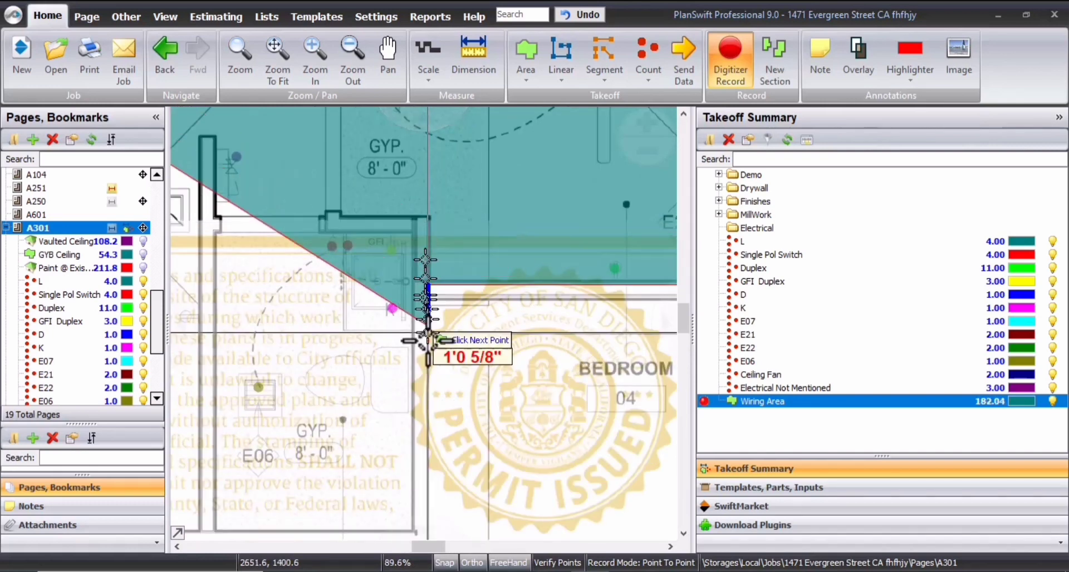
scroll(427, 335, "down", 4)
scroll(429, 417, "up", 3)
left_click(398, 312)
scroll(388, 300, "down", 4)
scroll(329, 294, "up", 5)
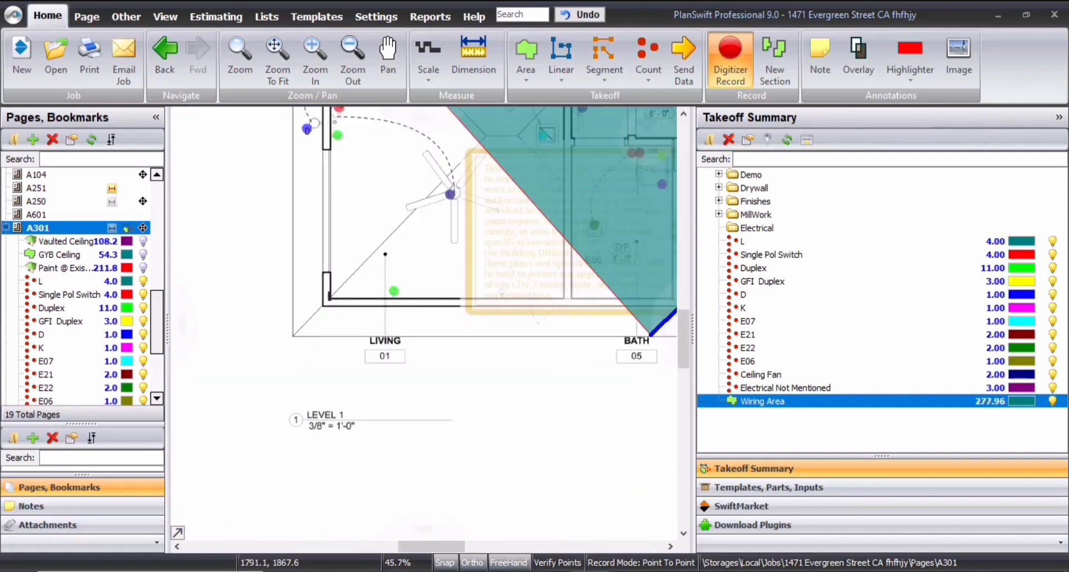
left_click(337, 290)
scroll(342, 312, "down", 10)
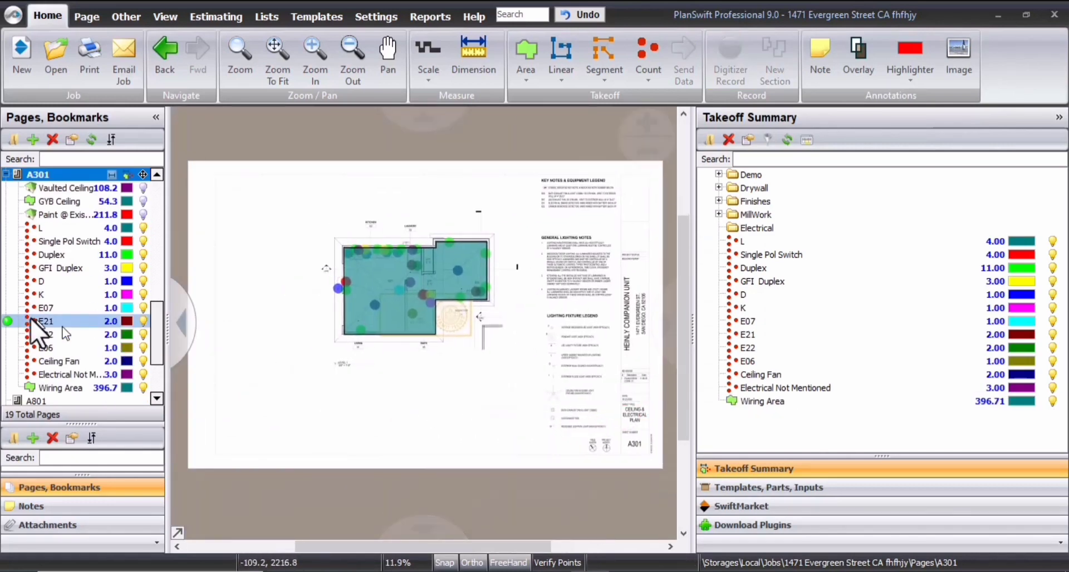
Step: Open plan page A201, followed by page A104
scroll(31, 317, "up", 3)
left_click(76, 228)
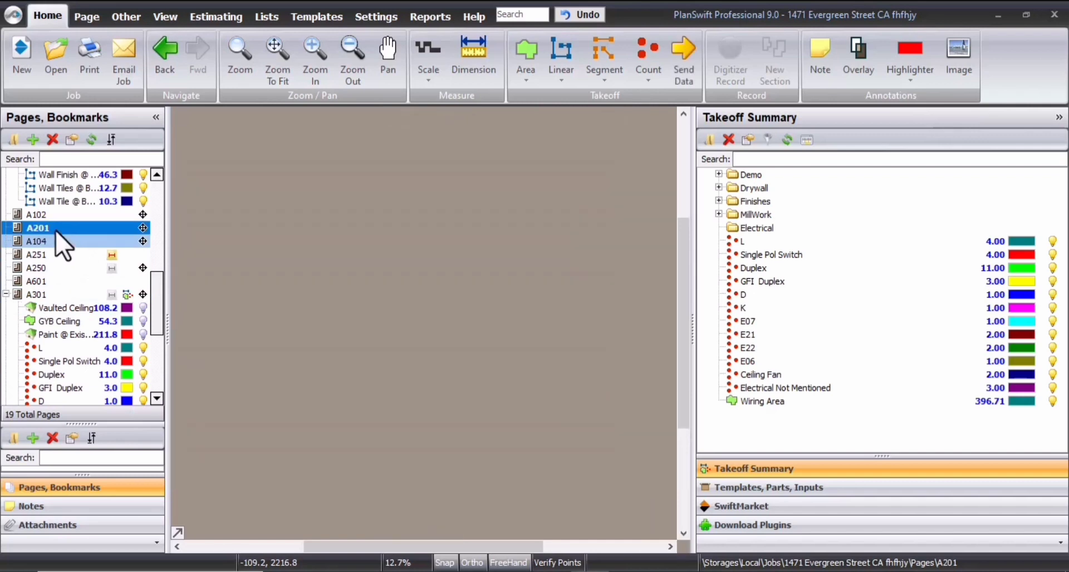
left_click(58, 241)
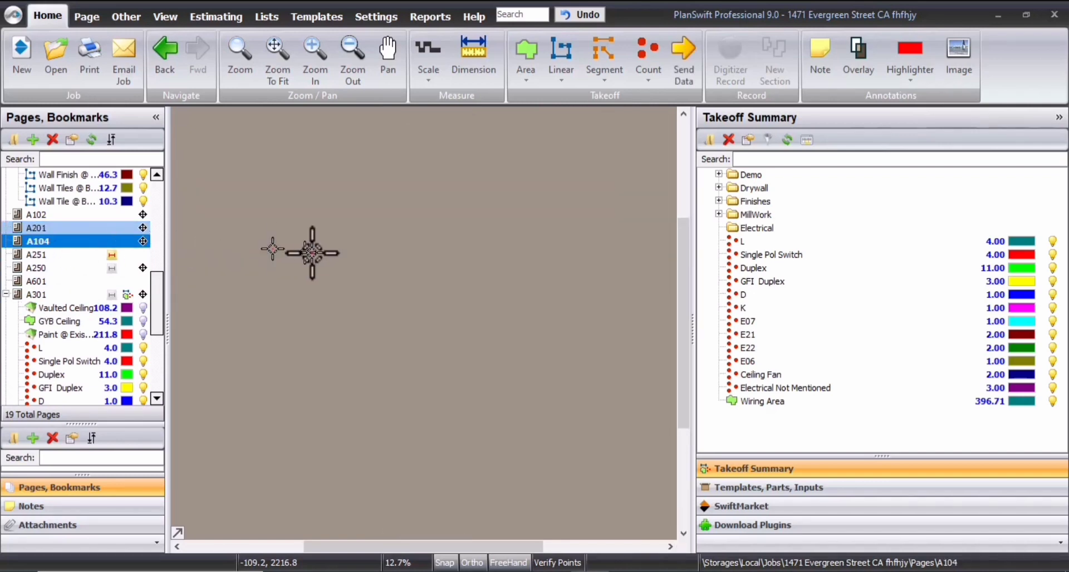
Step: On page A201, create a count takeoff named E20 and mark the electrical panel on the east elevation
scroll(299, 312, "up", 5)
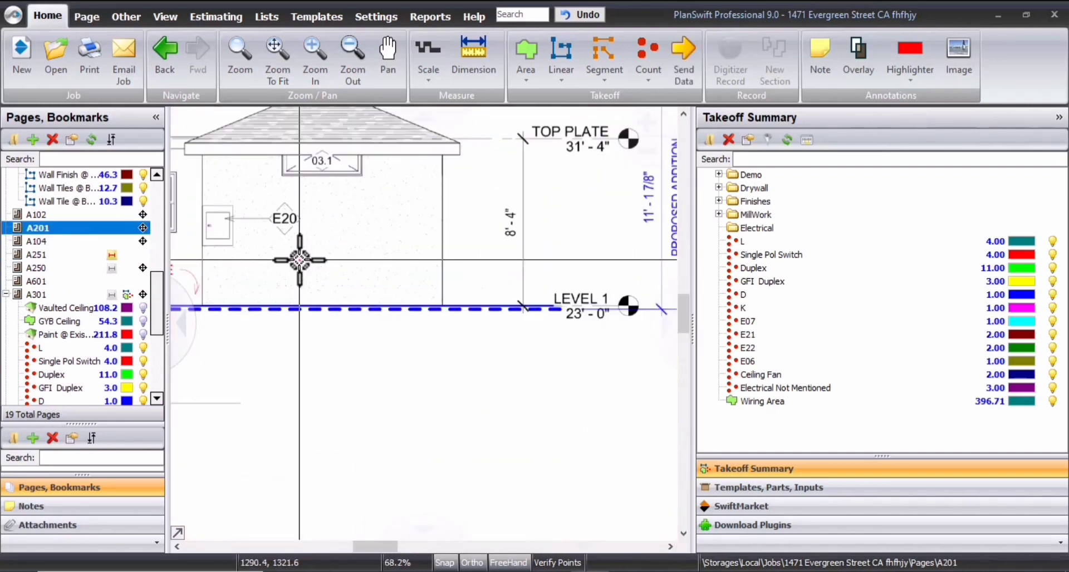
scroll(346, 291, "down", 3)
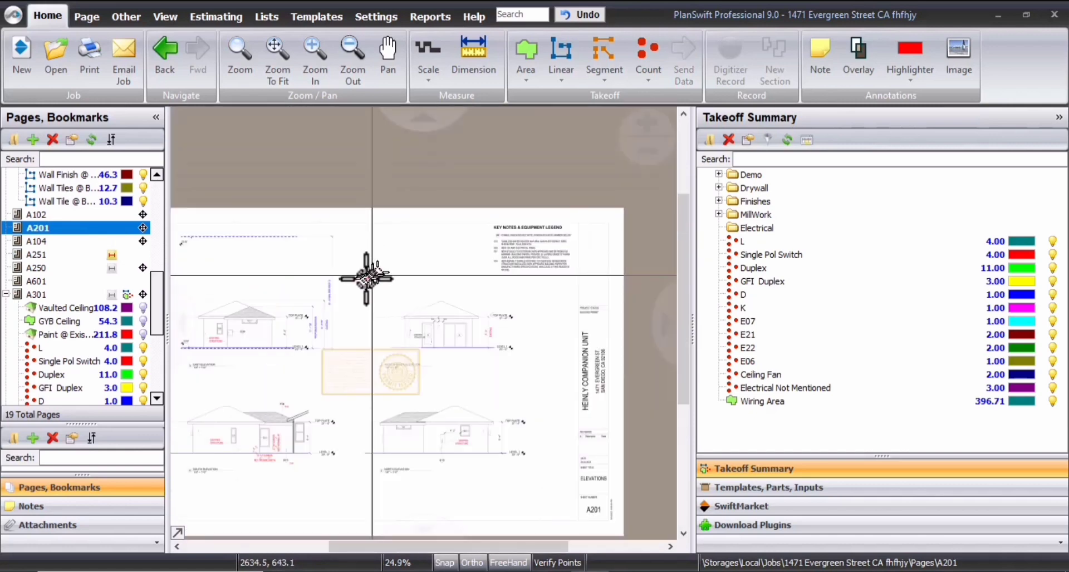
scroll(390, 261, "up", 3)
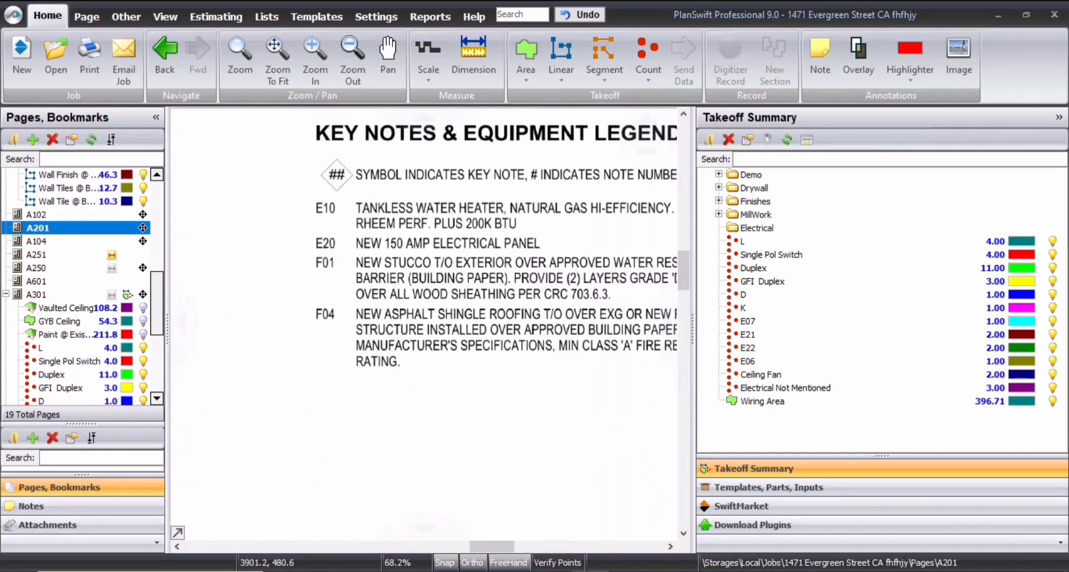
left_click_drag(427, 277, 365, 285)
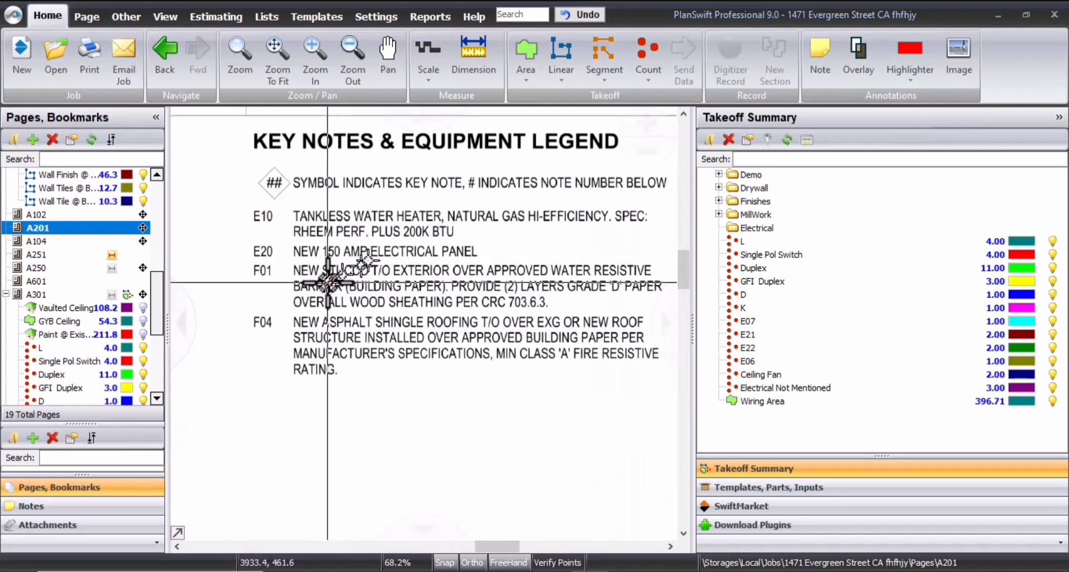
scroll(354, 307, "down", 5)
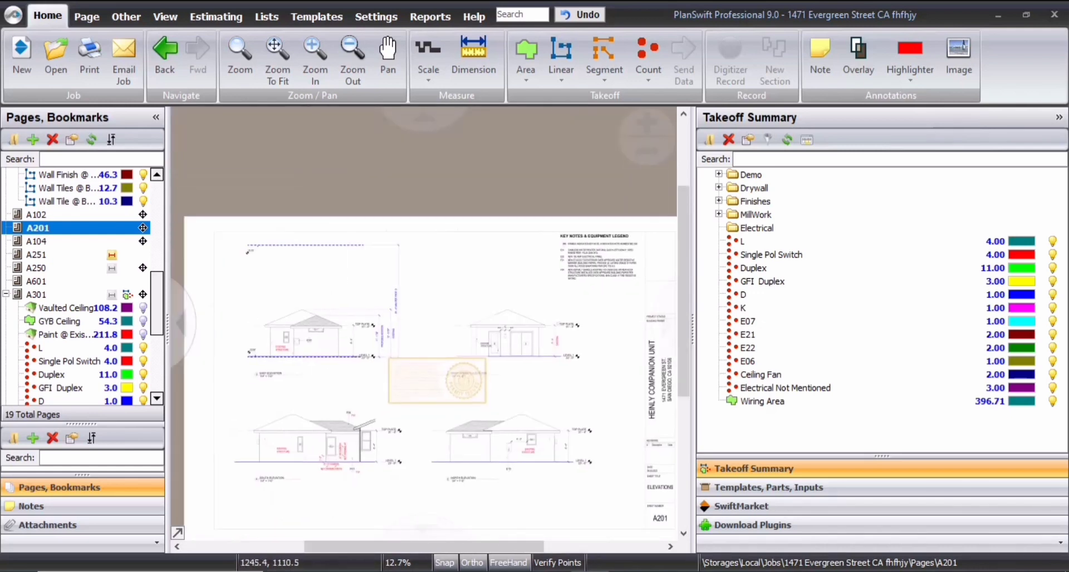
scroll(310, 340, "up", 2)
scroll(310, 340, "up", 3)
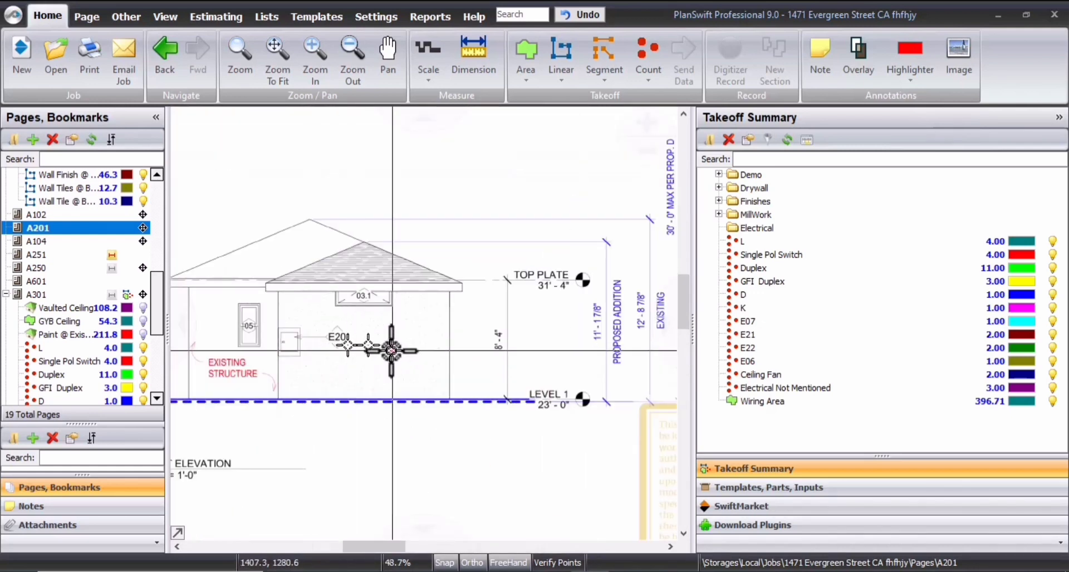
left_click(641, 39)
type("E")
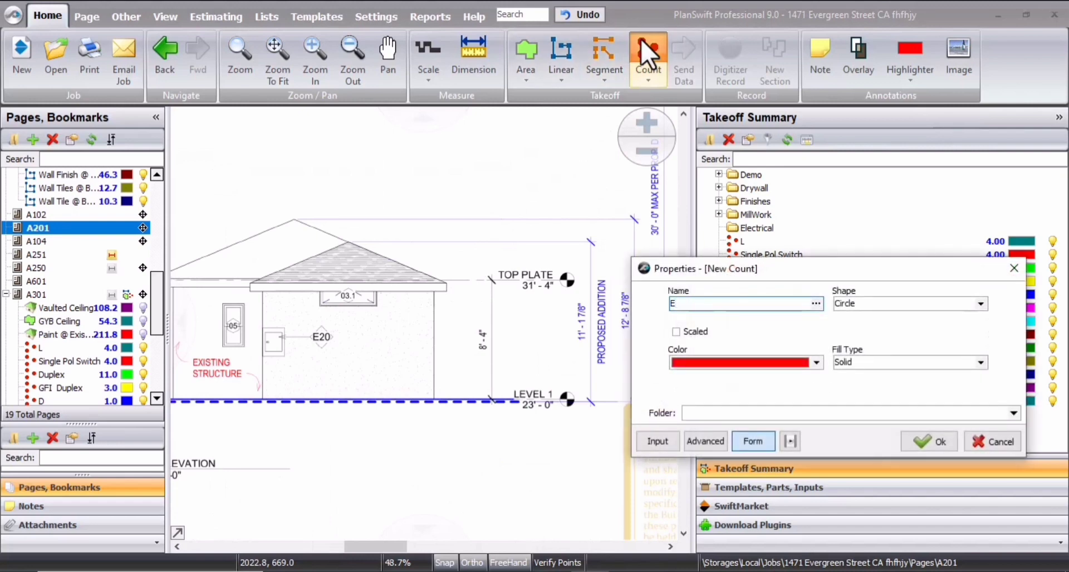
type("20")
left_click(925, 443)
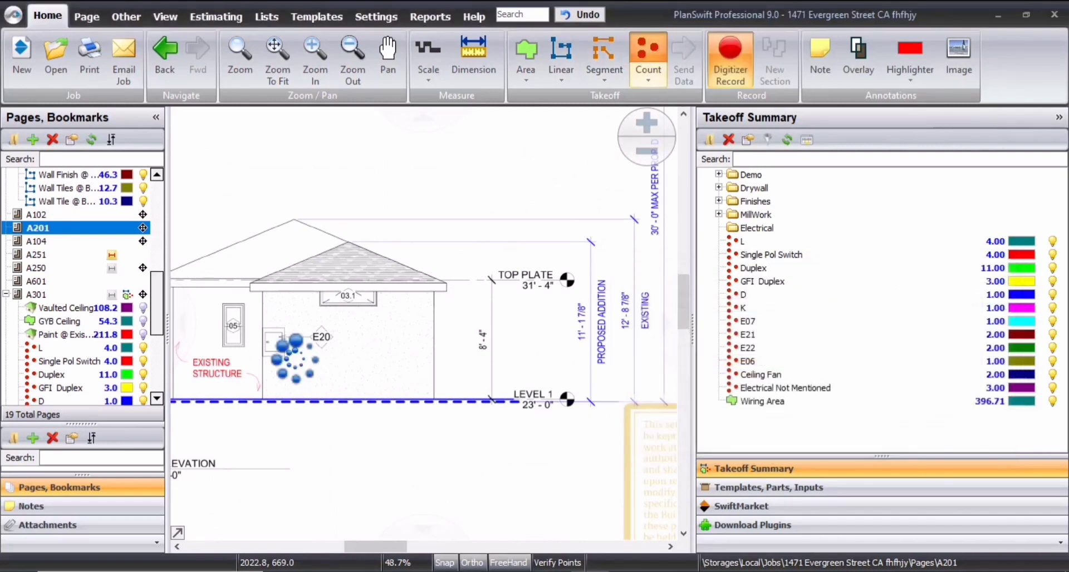
Step: Examine the west, south and north elevations for further equipment key notes and end the E20 count
scroll(342, 341, "down", 3)
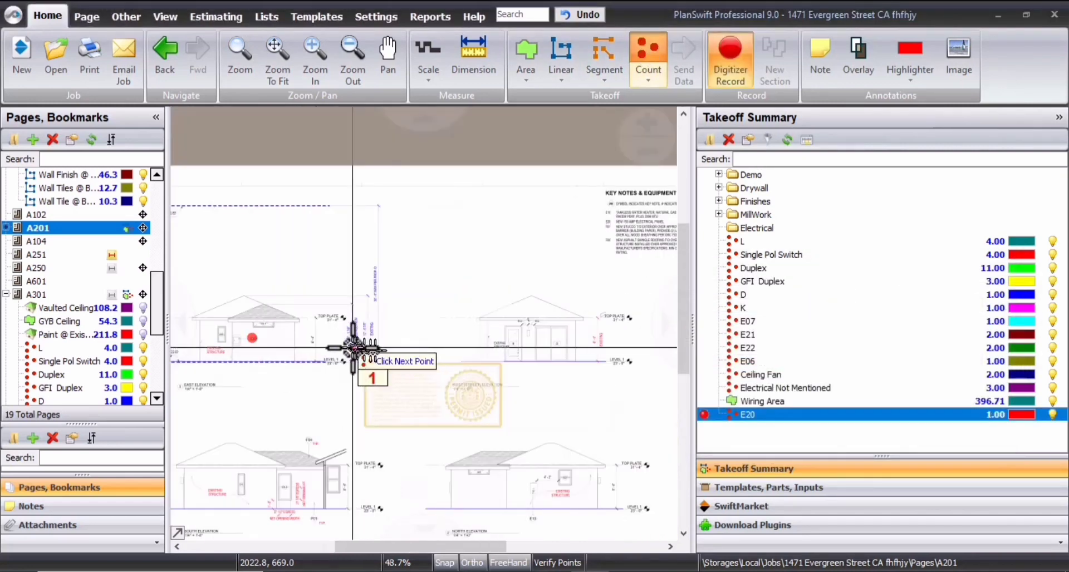
scroll(358, 417, "up", 3)
left_click_drag(433, 382, 401, 382)
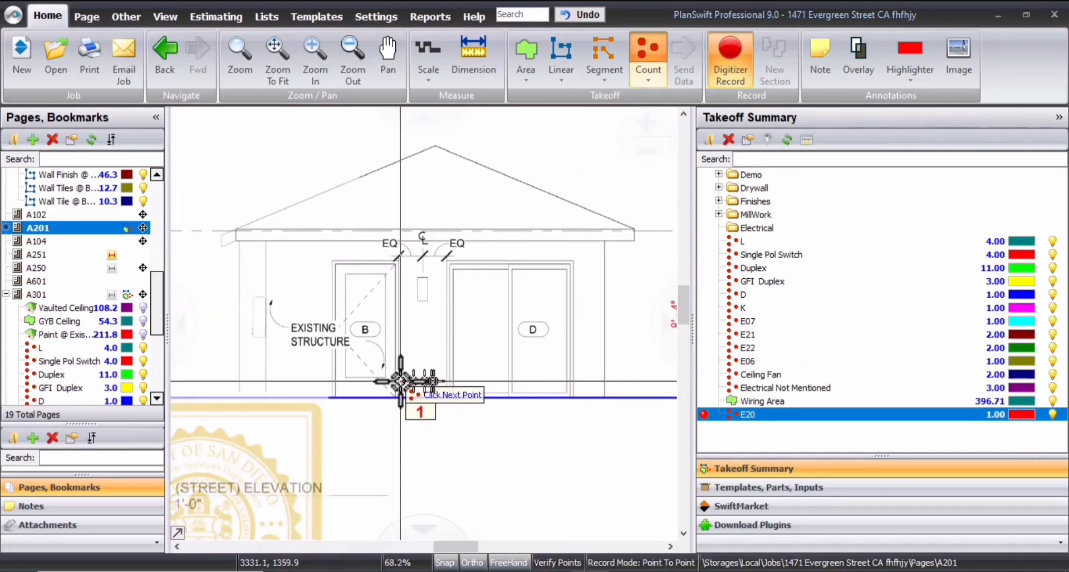
scroll(401, 381, "down", 2)
left_click_drag(245, 517, 377, 384)
left_click_drag(249, 437, 456, 315)
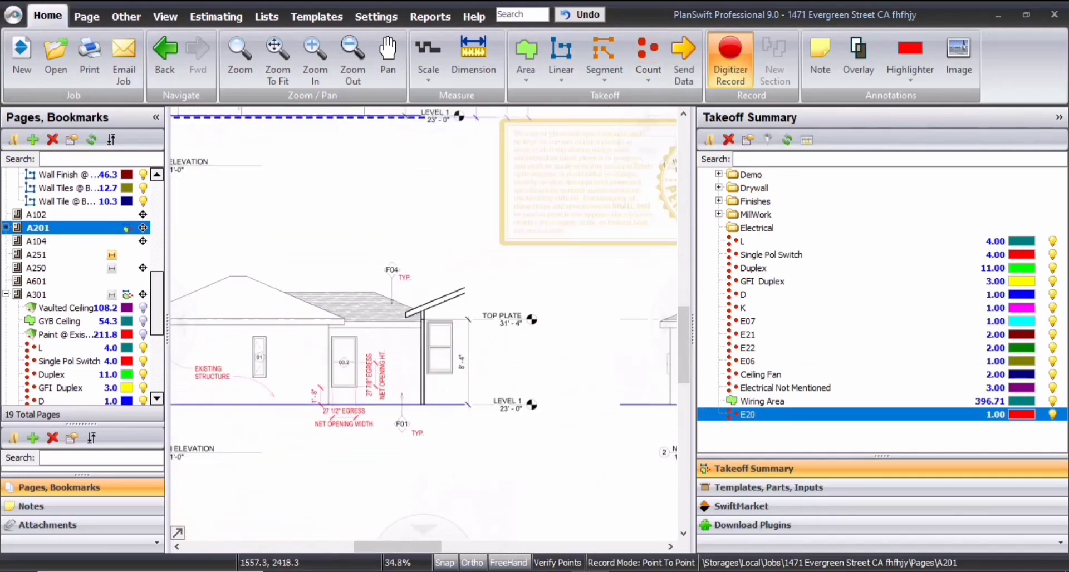
mouse_move(640, 323)
left_mouse_down()
mouse_move(398, 354)
mouse_move(304, 354)
left_mouse_up()
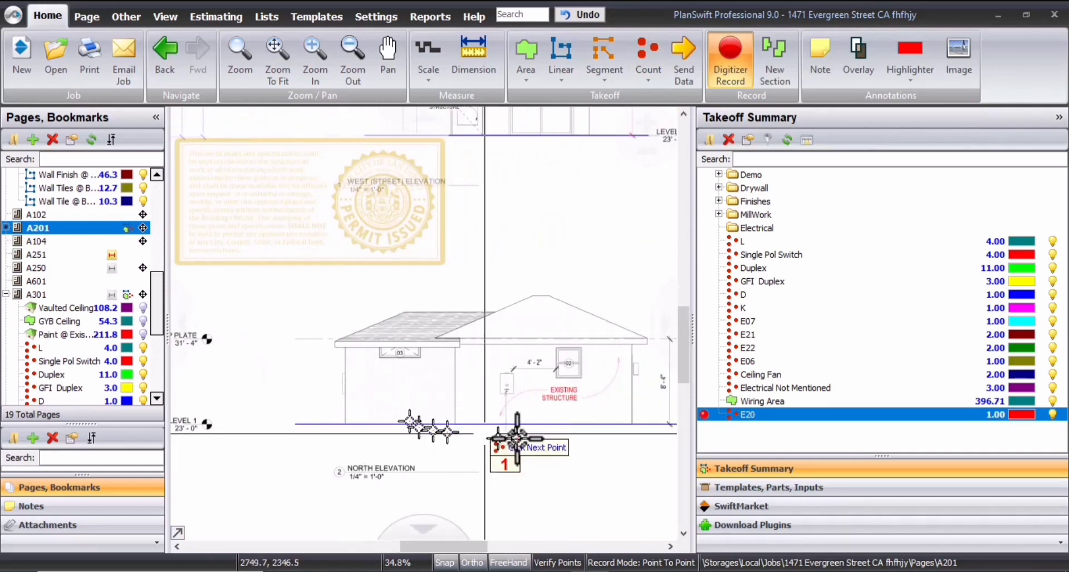
scroll(504, 437, "up", 4)
key("Escape")
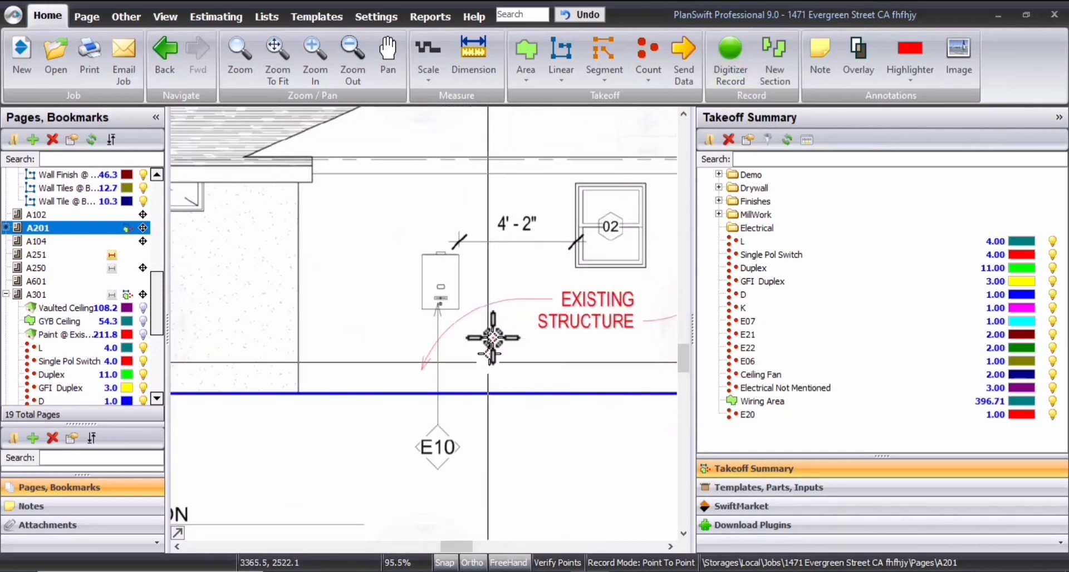
Step: Create a count takeoff named E10 and mark the tankless water heater on the north elevation
left_click(643, 49)
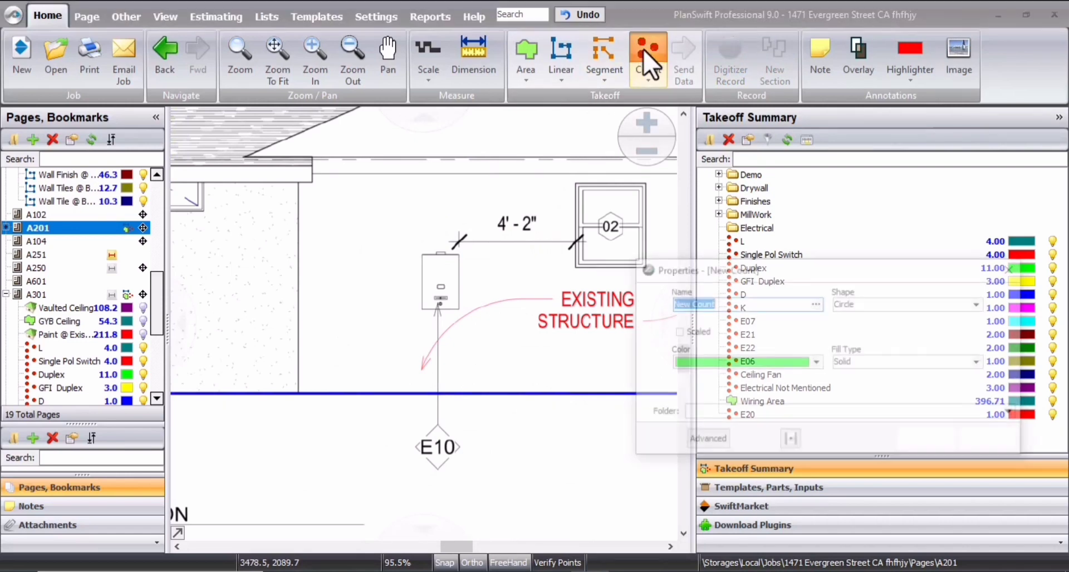
type("e10")
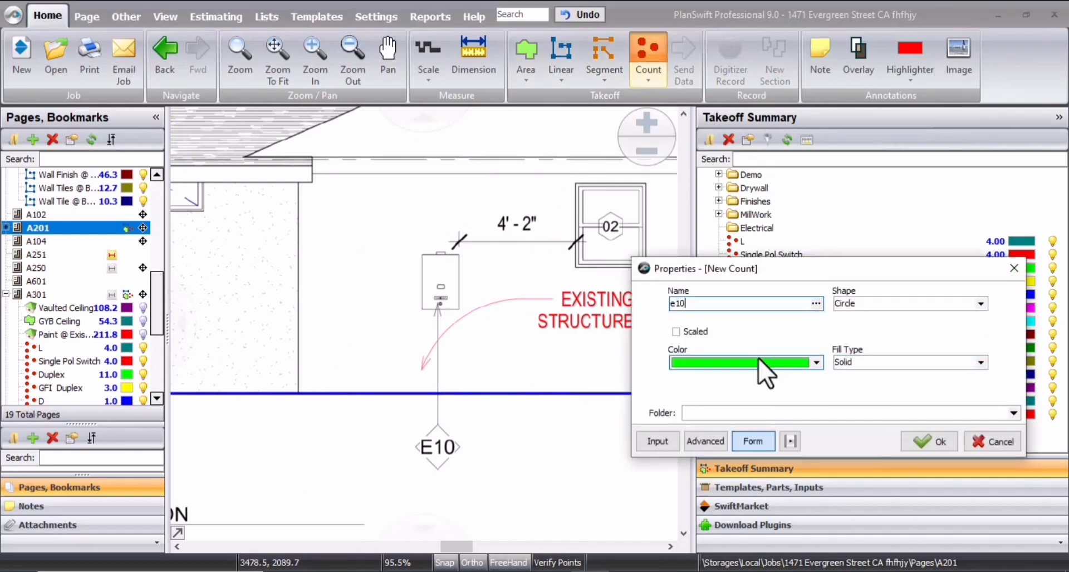
key("BackSpace")
key("BackSpace")
key("BackSpace")
type("W")
key("BackSpace")
type("E10")
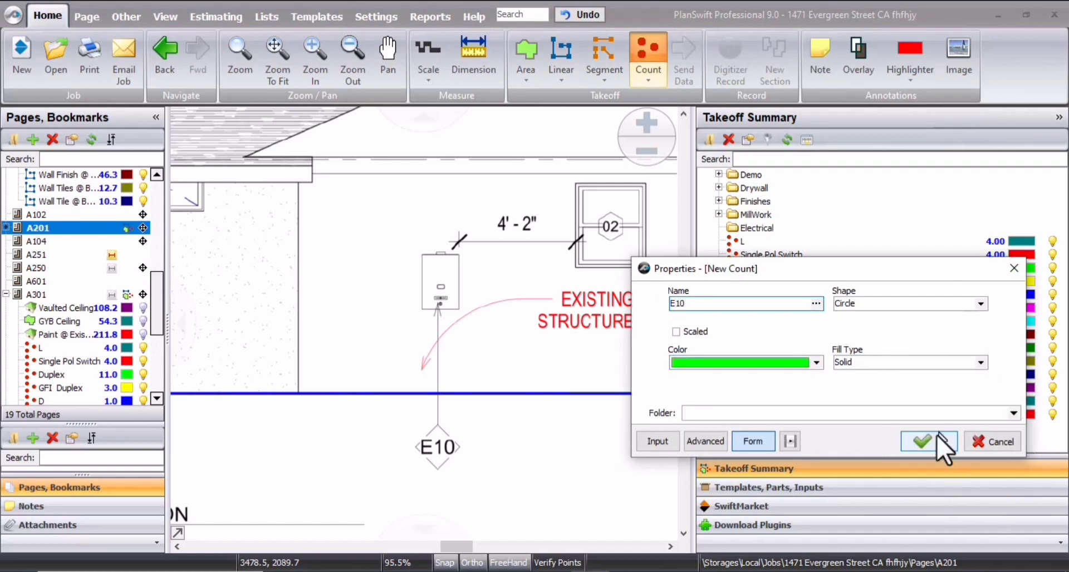
left_click(921, 441)
Step: Check the Key Notes & Equipment Legend and the west elevation for any remaining electrical items
scroll(429, 282, "down", 5)
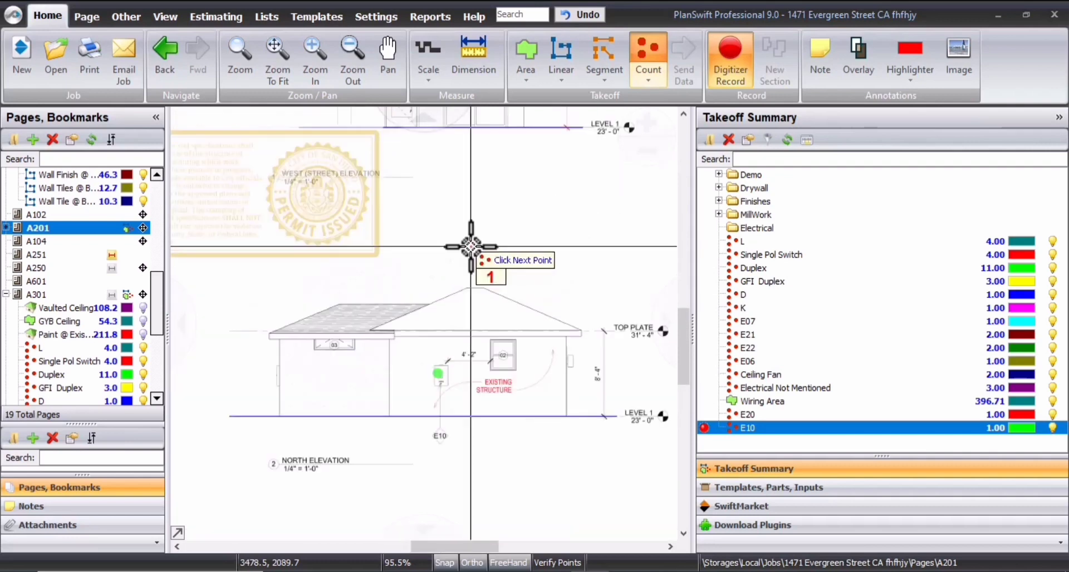
scroll(471, 246, "down", 5)
scroll(341, 227, "up", 4)
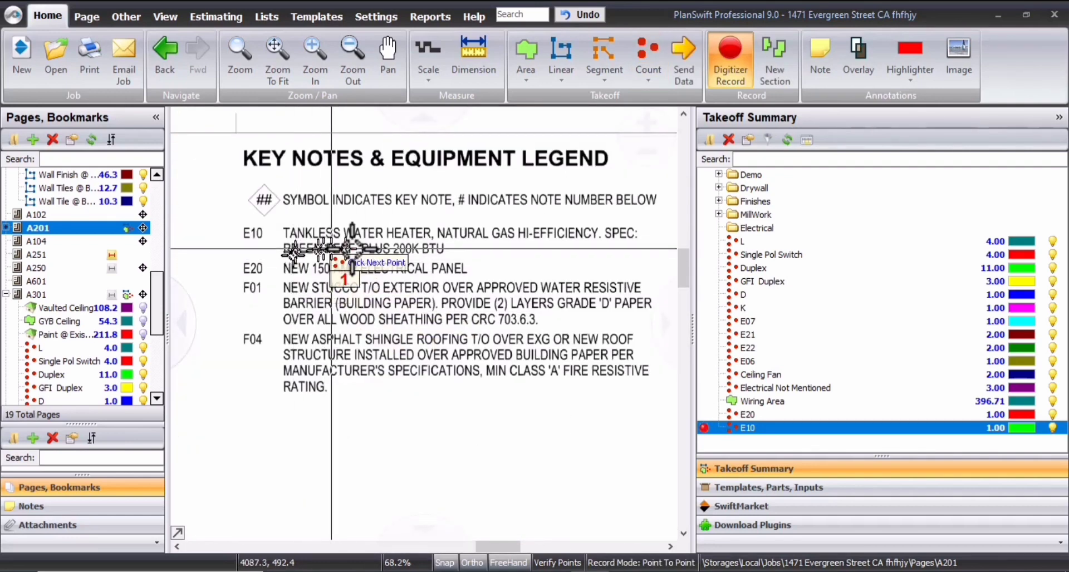
scroll(424, 358, "down", 4)
scroll(477, 321, "up", 2)
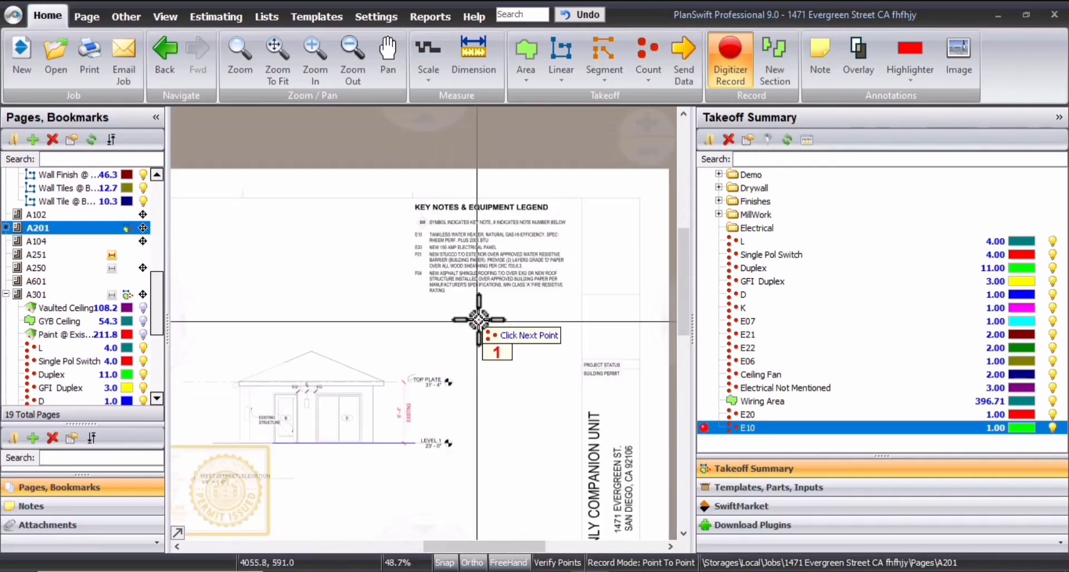
scroll(479, 320, "up", 2)
Step: Move all loose takeoffs from L through E10, including Wiring Area, into the Electrical folder
left_click(760, 243)
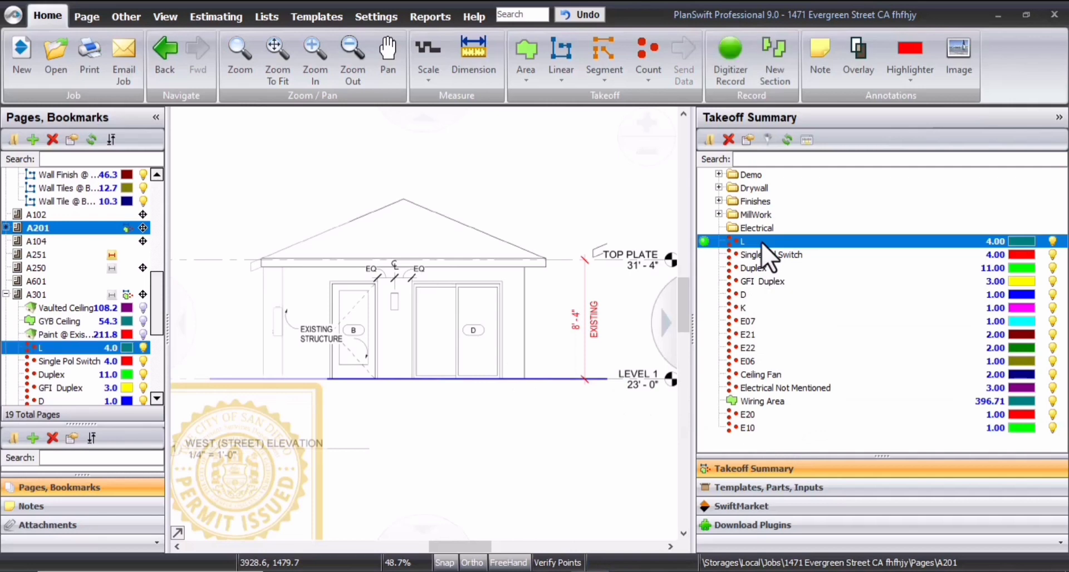
left_click(770, 428, "shift")
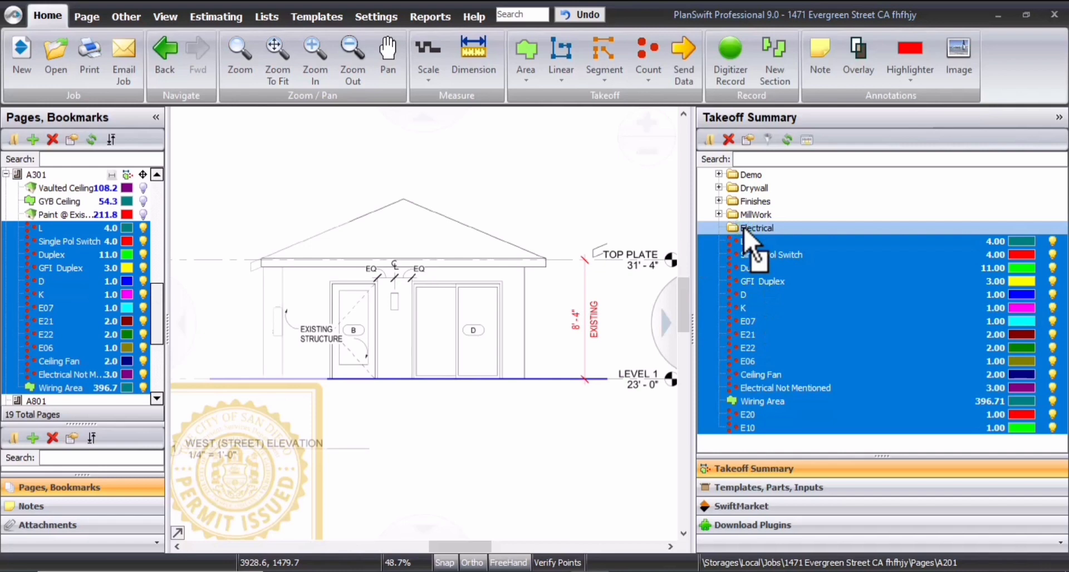
left_click_drag(743, 239, 744, 229)
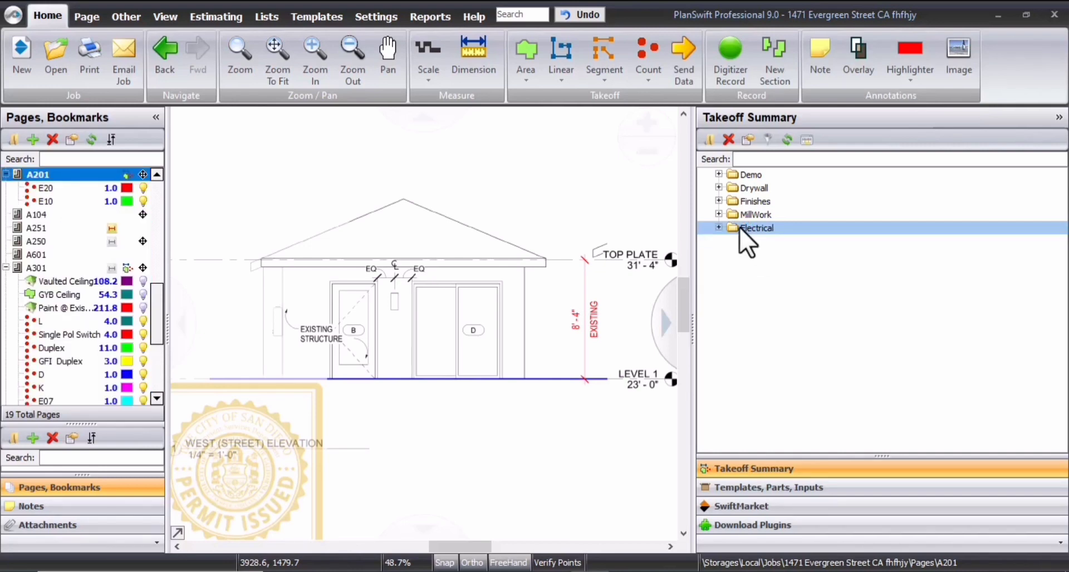
scroll(454, 512, "down", 3)
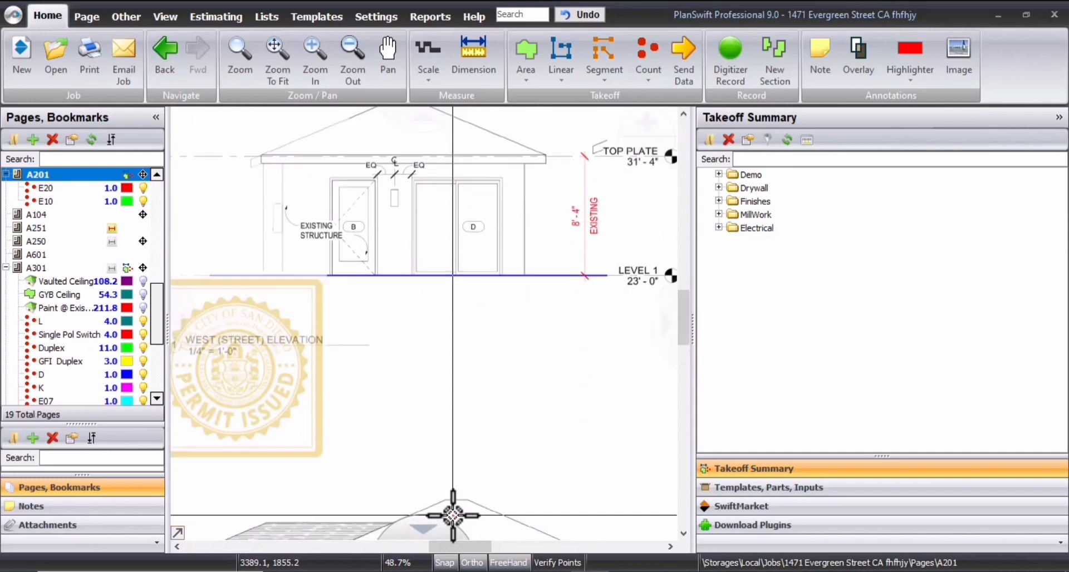